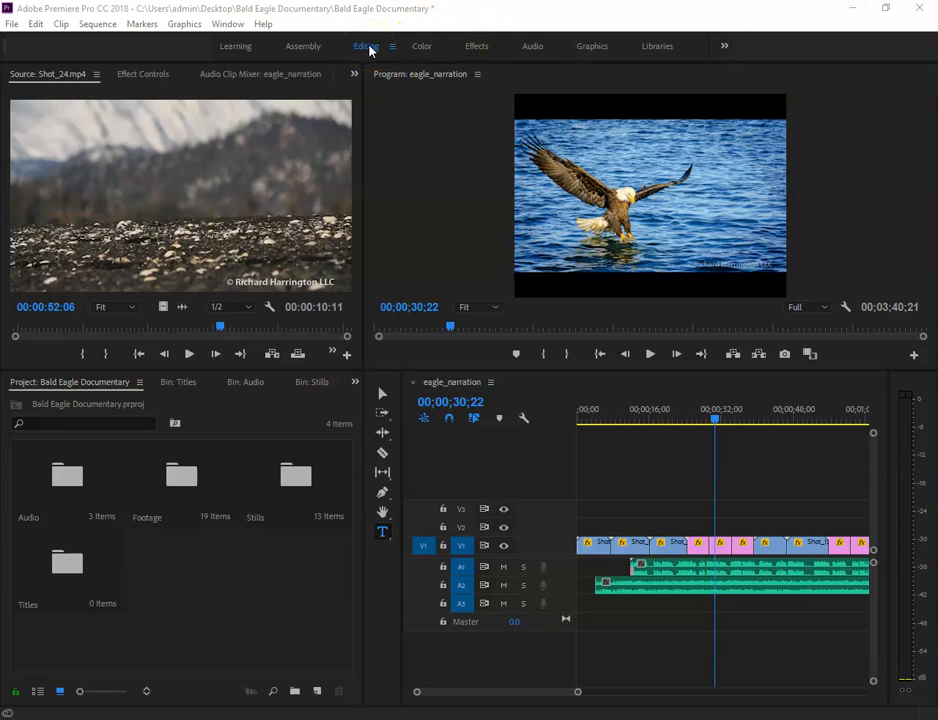
# Open the empty Titles bin in the project and move the sequence playhead to 00;00;26;20.
pyautogui.click(53, 383)
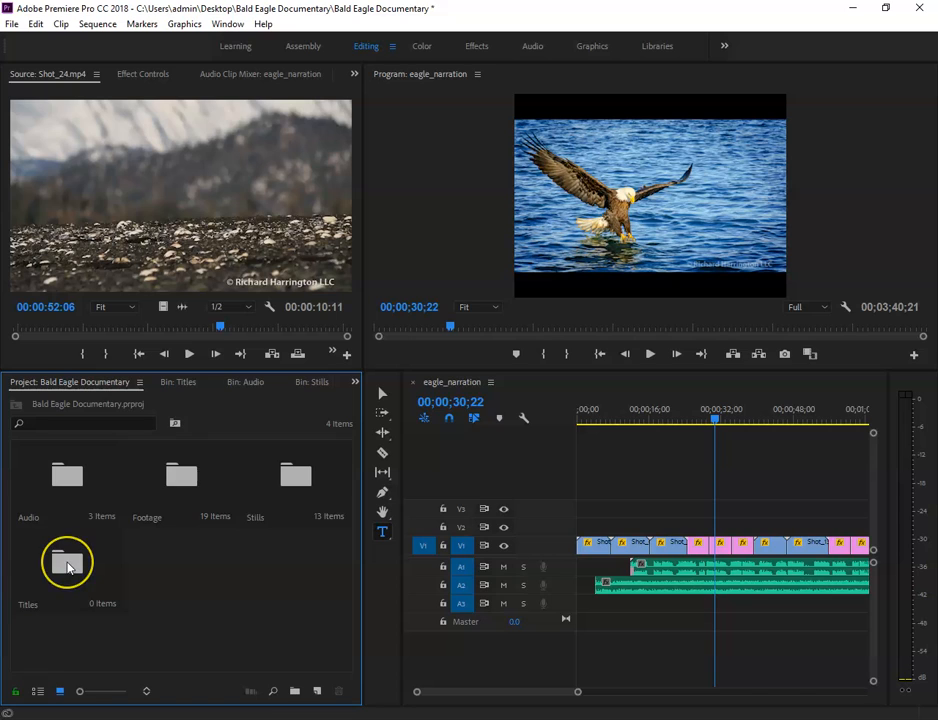
pyautogui.doubleClick(67, 565)
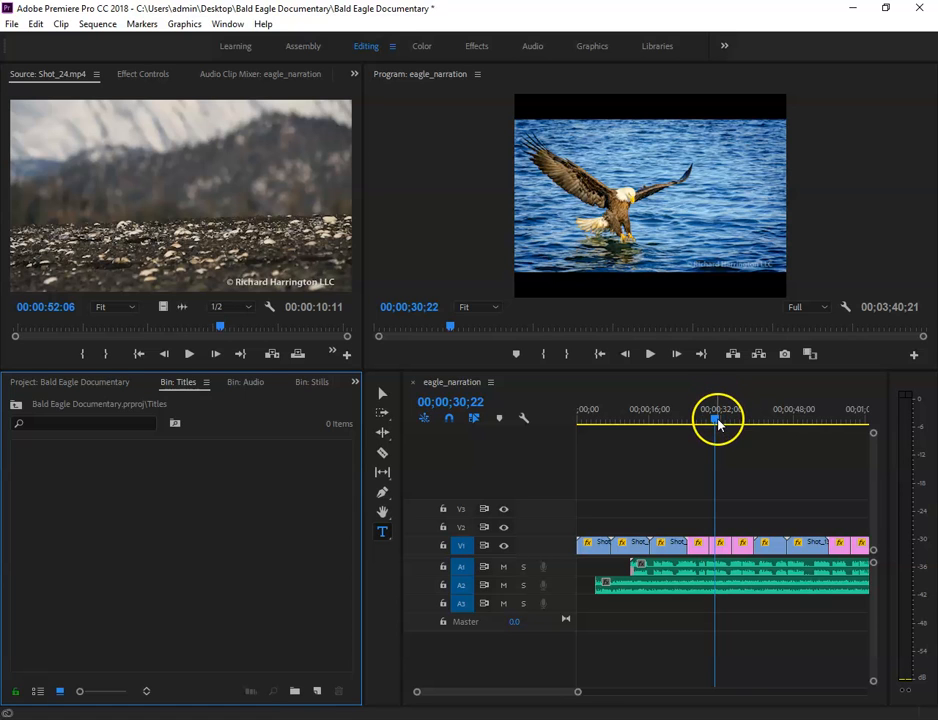
pyautogui.moveTo(718, 424)
pyautogui.mouseDown()
pyautogui.moveTo(739, 440)
pyautogui.moveTo(805, 447)
pyautogui.moveTo(714, 438)
pyautogui.mouseUp()
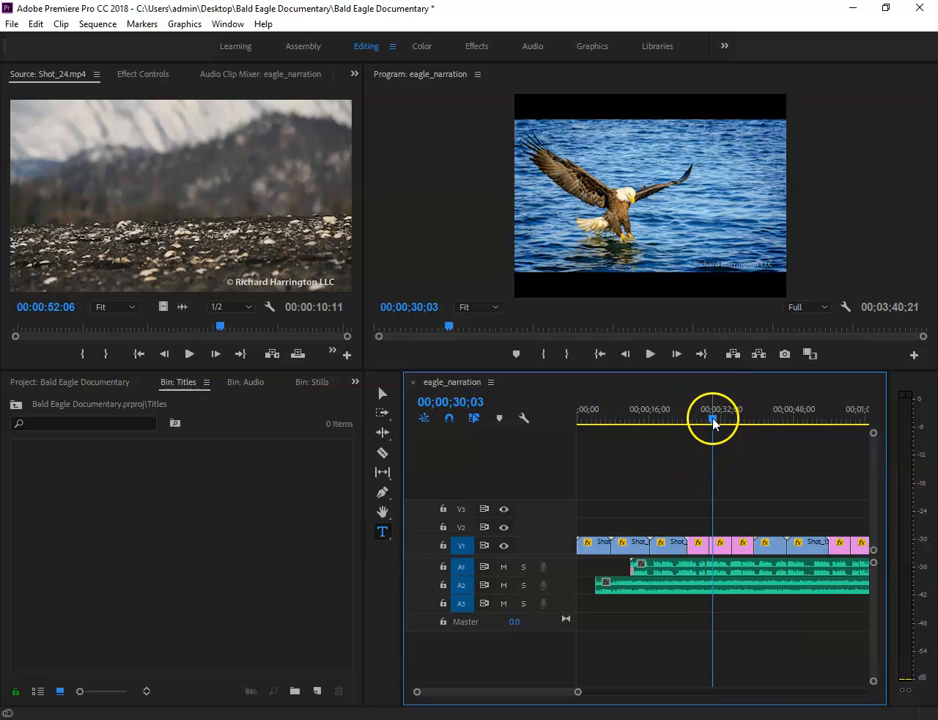
pyautogui.moveTo(714, 421)
pyautogui.mouseDown()
pyautogui.moveTo(723, 425)
pyautogui.moveTo(594, 418)
pyautogui.moveTo(700, 434)
pyautogui.mouseUp()
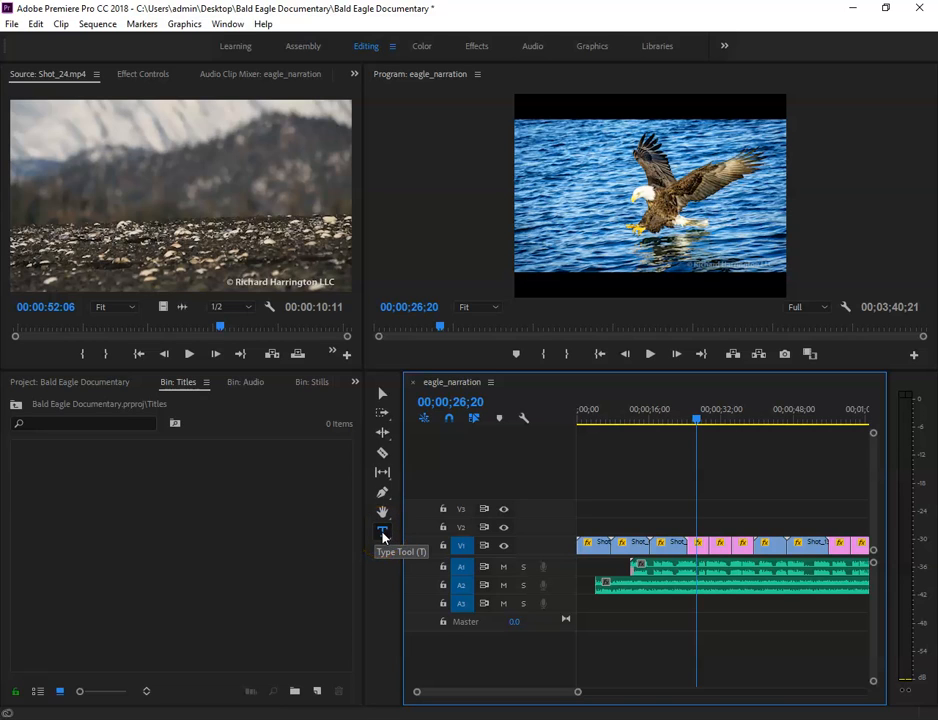
# Create a new legacy title named "video title" and keep its title type as Still.
pyautogui.click(11, 24)
pyautogui.moveTo(184, 24)
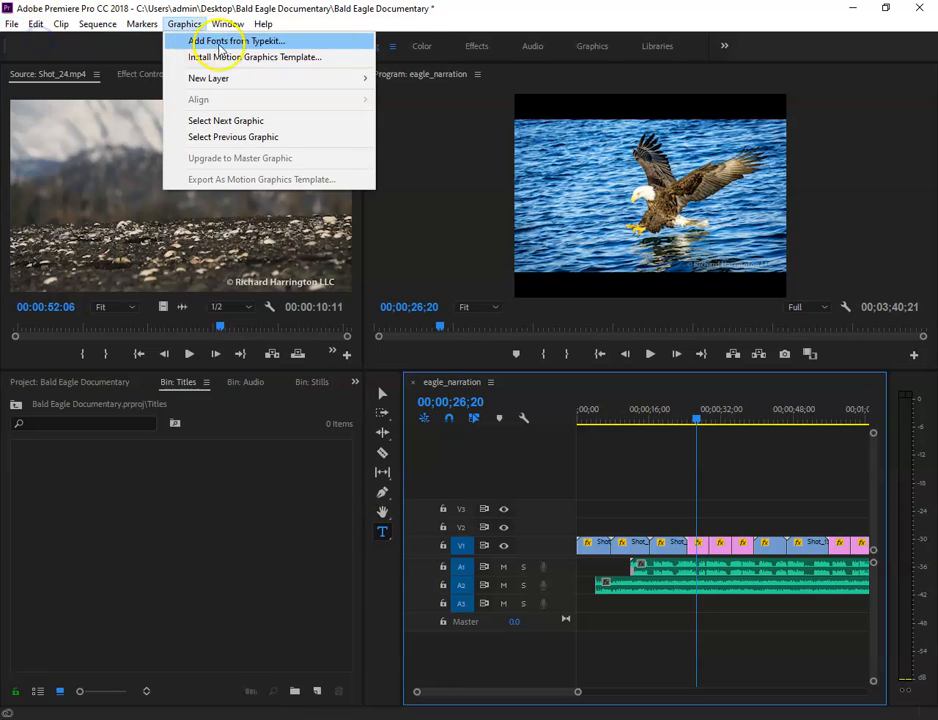
pyautogui.click(14, 24)
pyautogui.moveTo(122, 42)
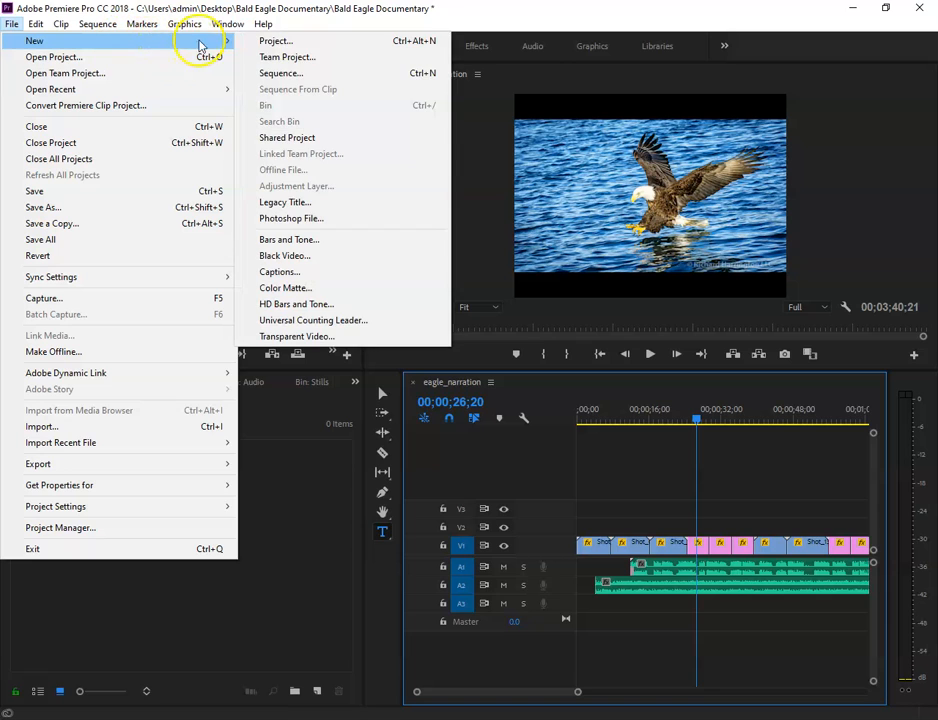
pyautogui.click(283, 202)
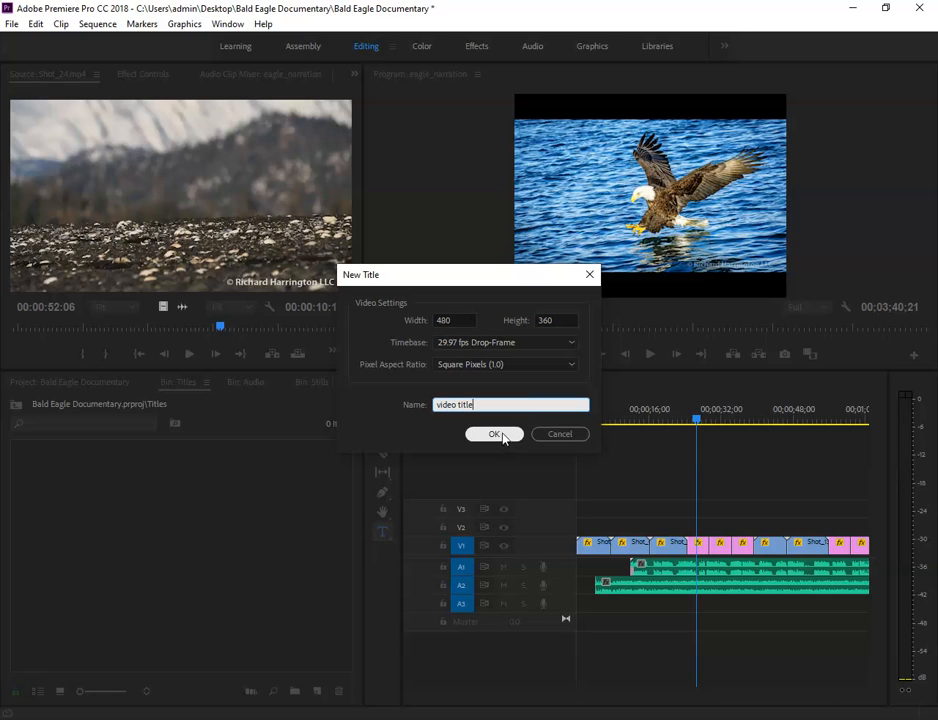
pyautogui.click(497, 434)
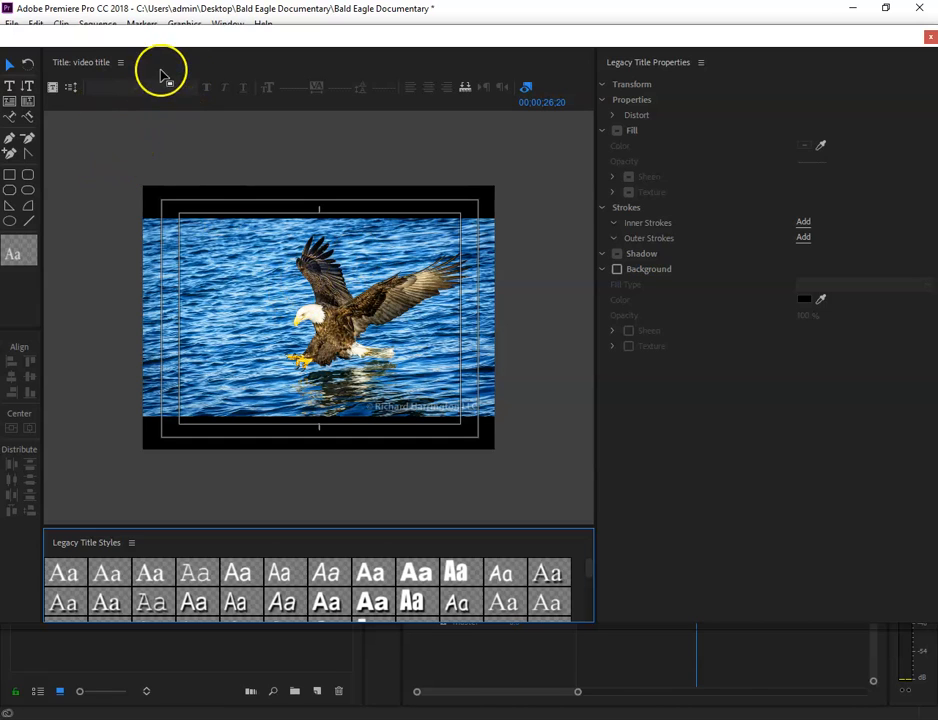
pyautogui.click(70, 88)
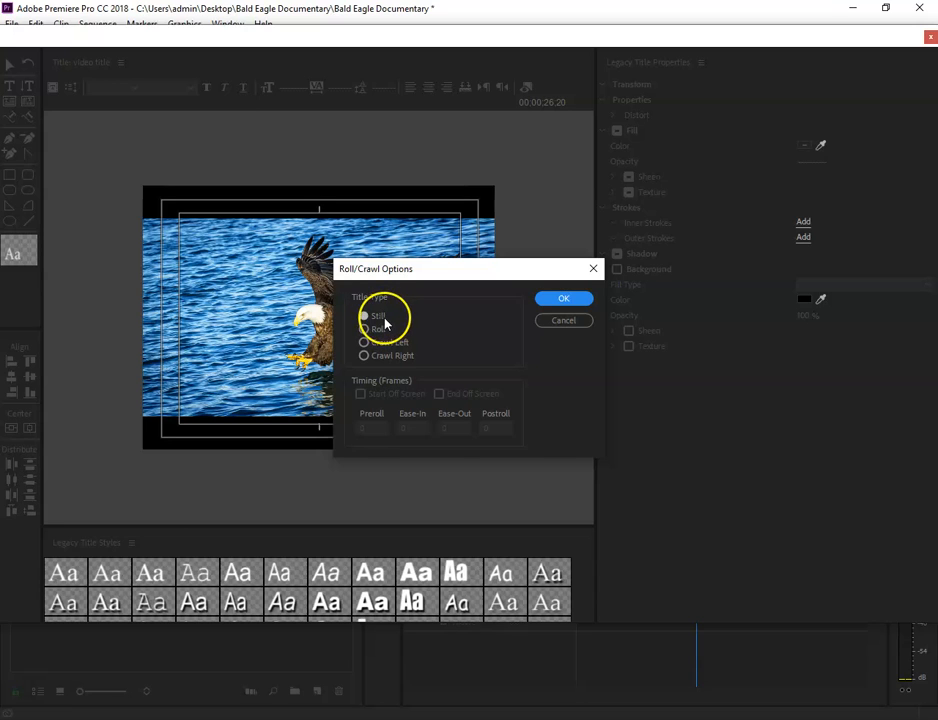
pyautogui.click(556, 299)
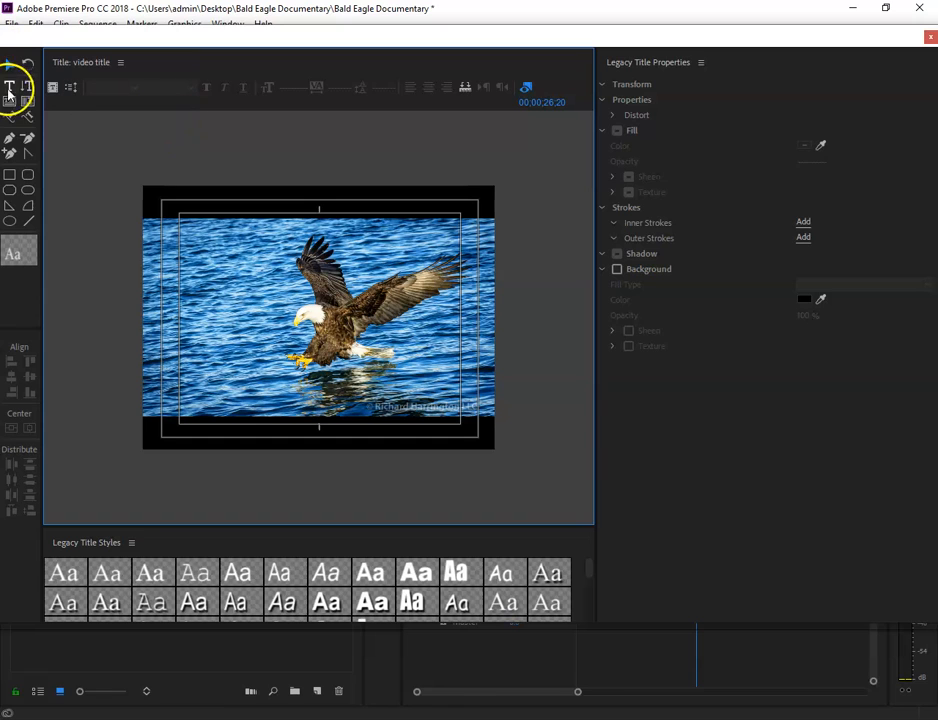
# Draw a text box about 357 by 142 over the upper part of the eagle image and enter "BALD".
pyautogui.click(9, 88)
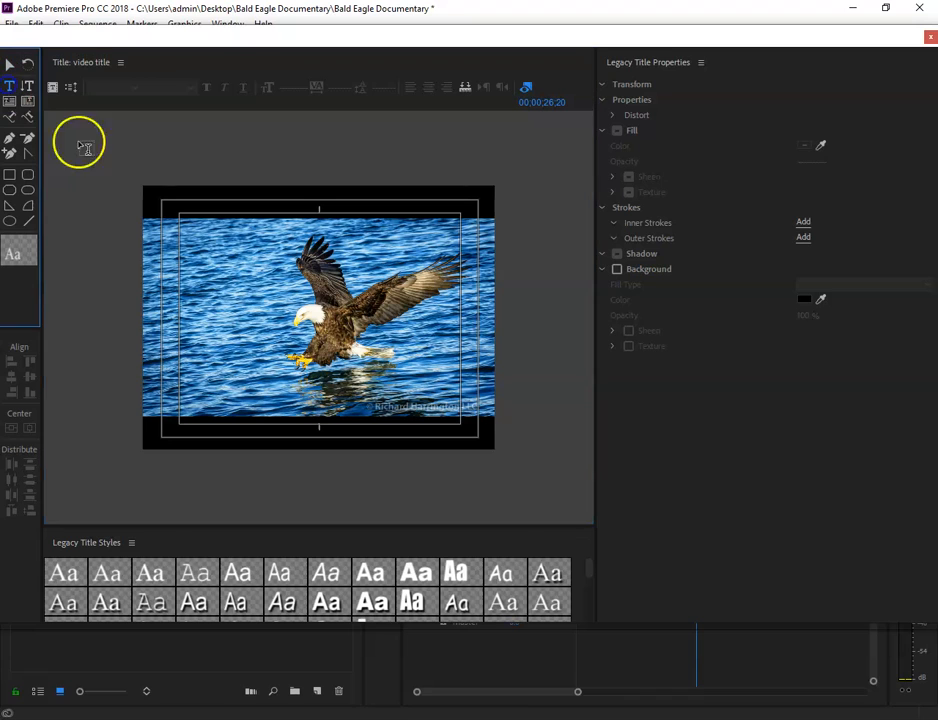
pyautogui.click(199, 244)
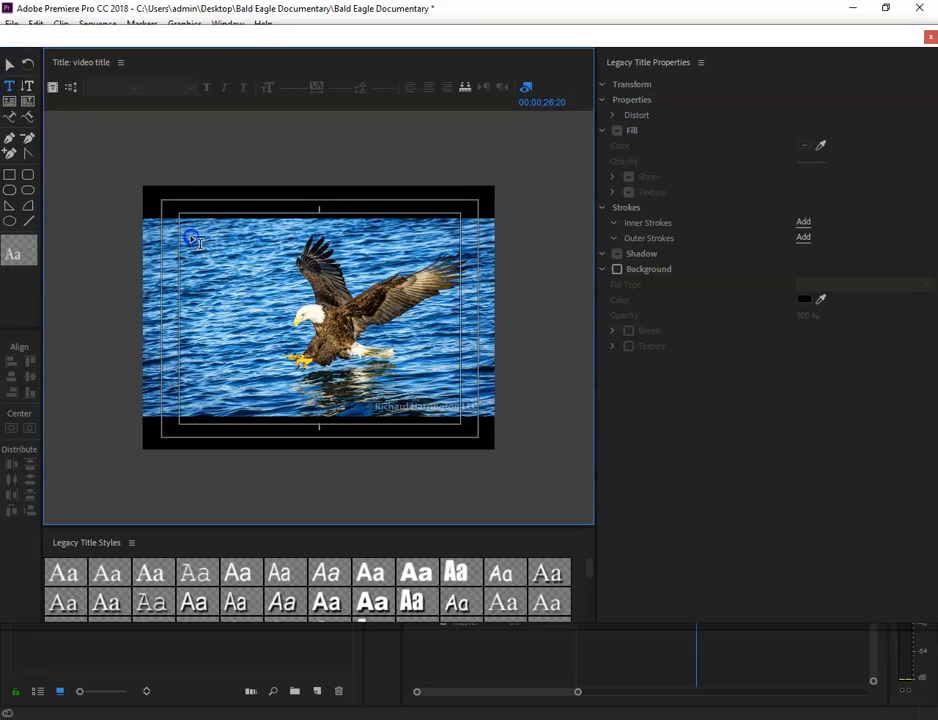
pyautogui.moveTo(448, 340); pyautogui.dragTo(451, 341)
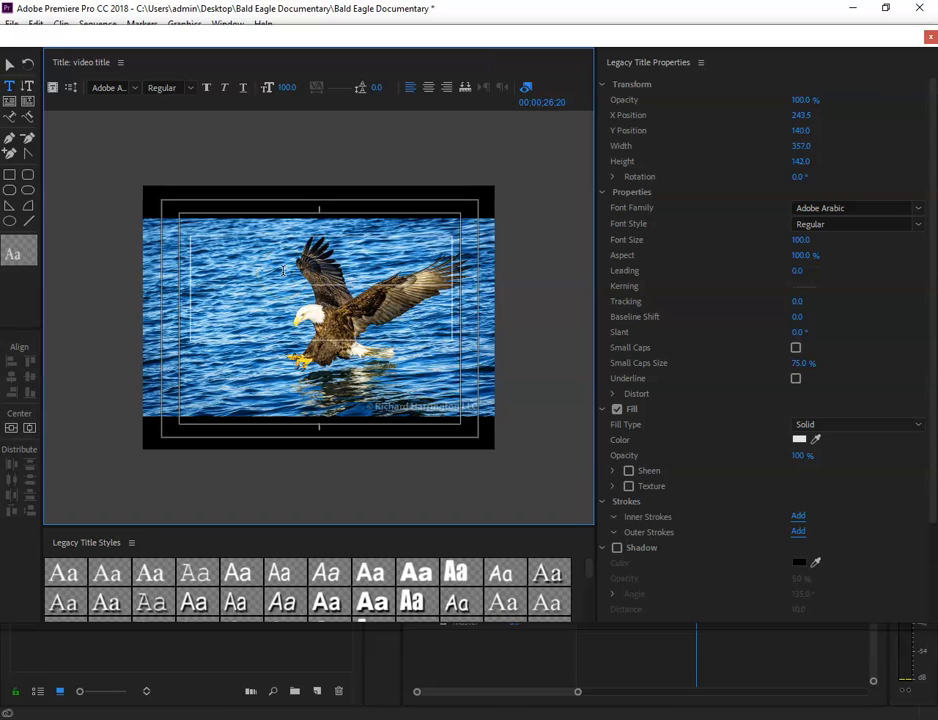
pyautogui.write('BALD')
# Set the text's font size to 62 and complete it as "BALD EAGLE" with "DOCUMENTARY" on the second line.
pyautogui.click(286, 88)
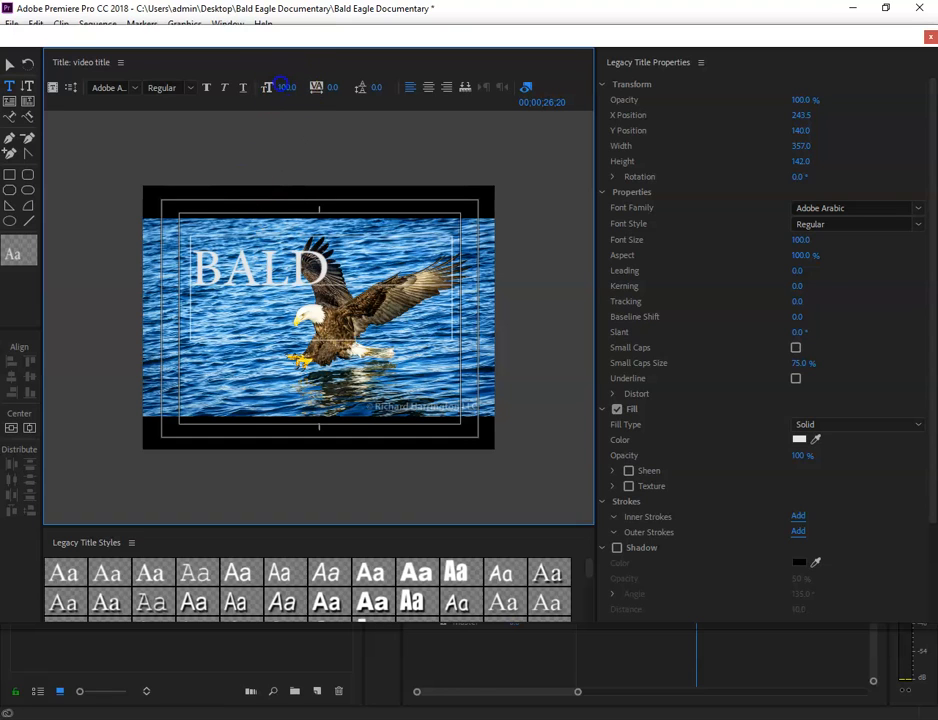
pyautogui.moveTo(268, 86); pyautogui.dragTo(226, 76)
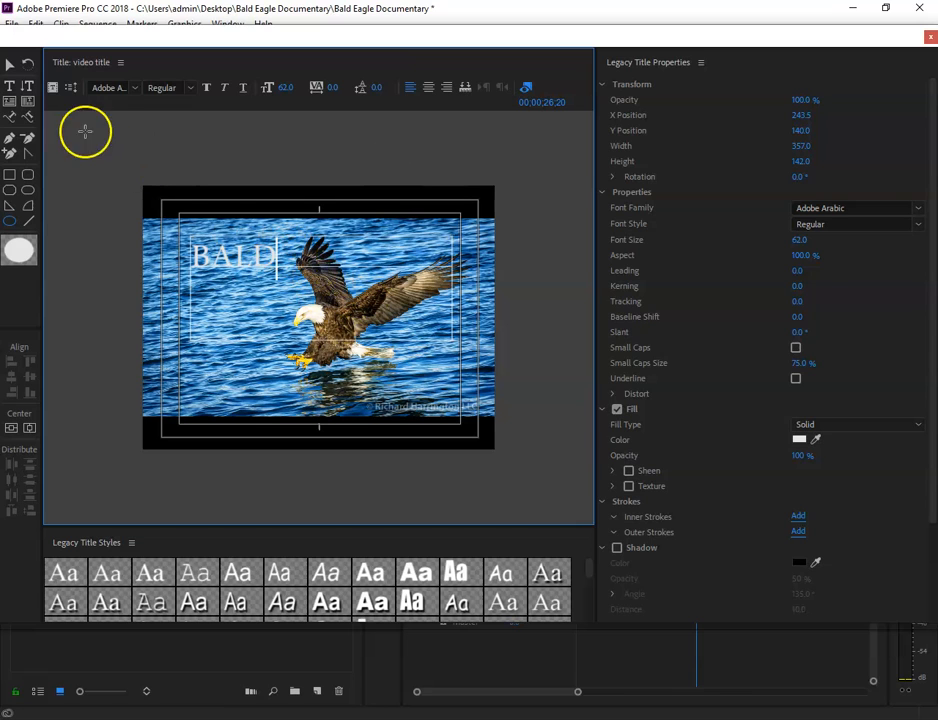
pyautogui.click(12, 88)
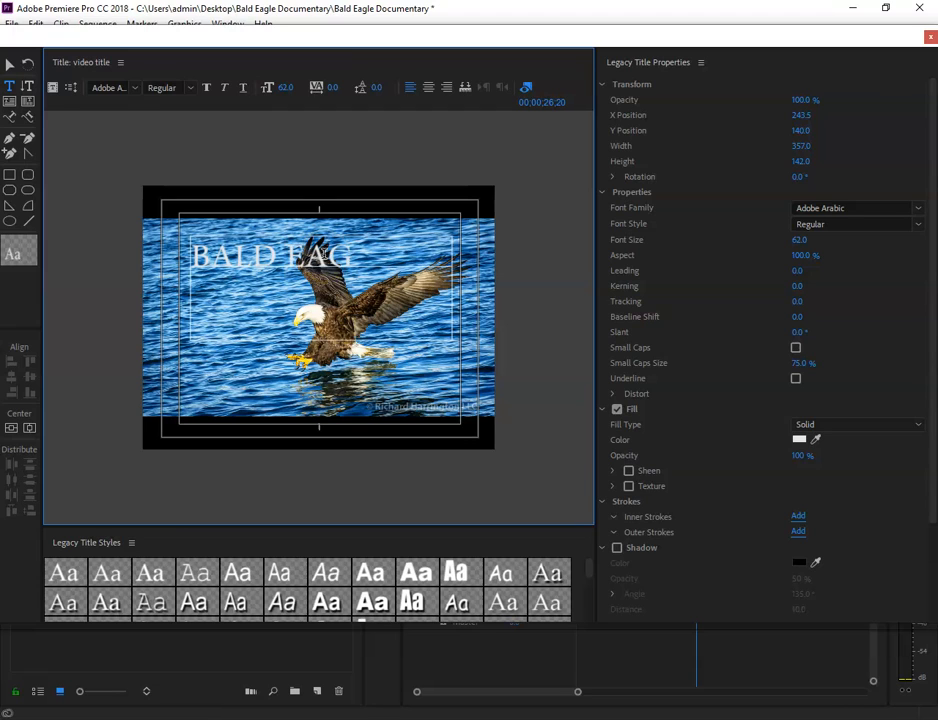
pyautogui.press('Return')
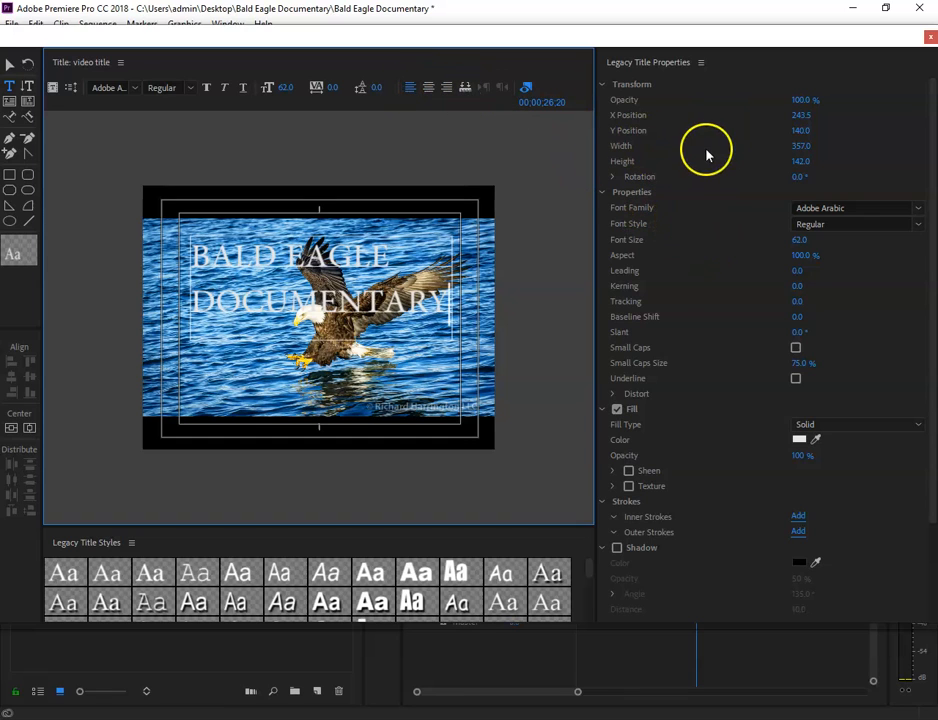
# Compare several legacy title styles on the text and apply the Impact Regular hard drop shadow style.
pyautogui.scroll(-1, 717, 176)
pyautogui.scroll(1, 719, 180)
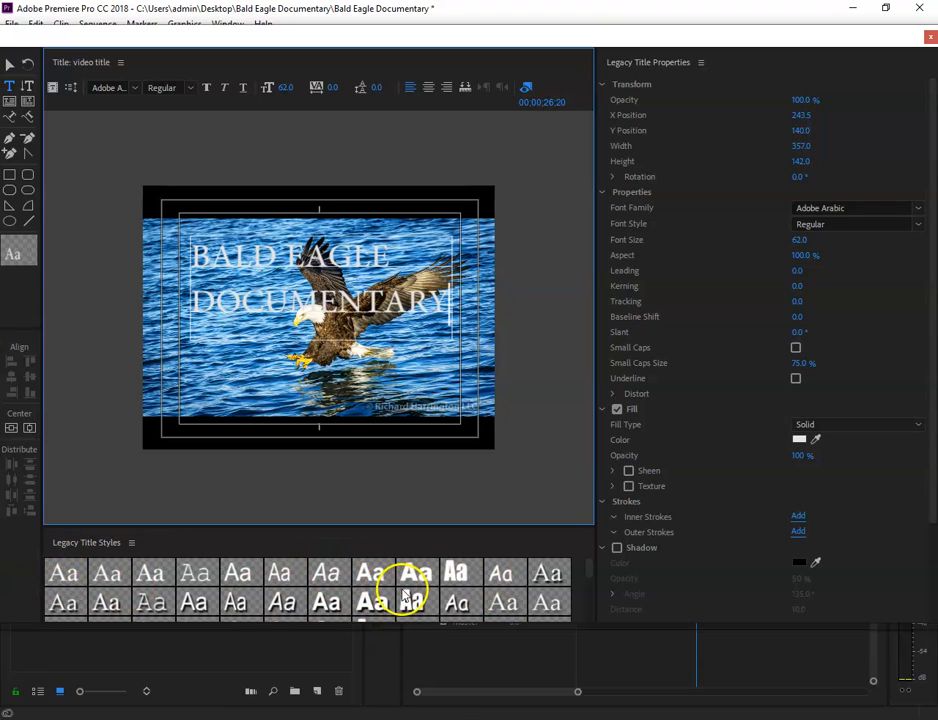
pyautogui.click(329, 603)
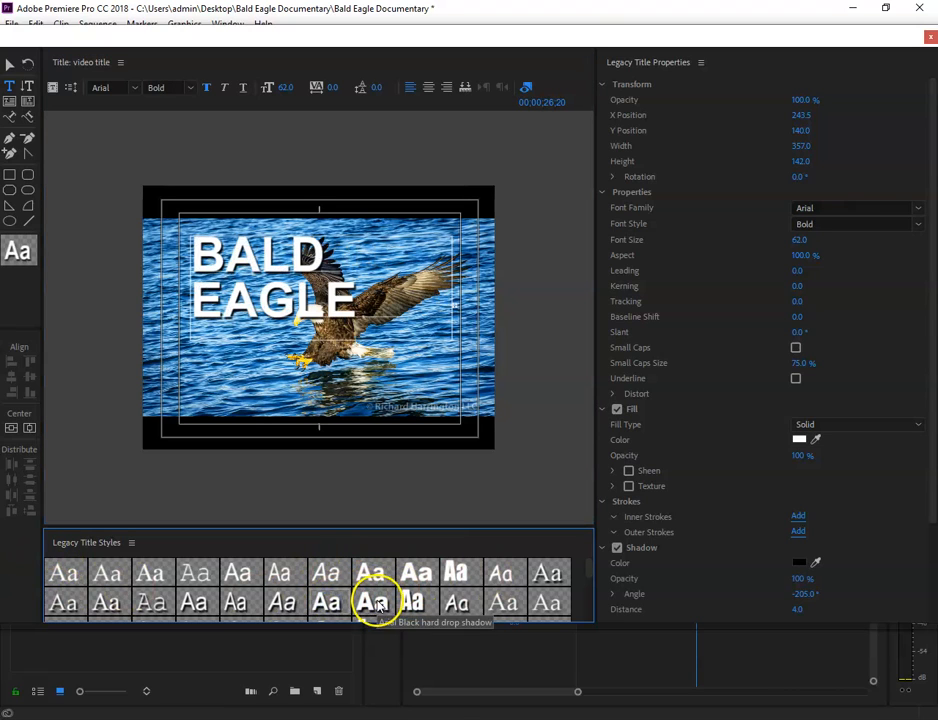
pyautogui.click(372, 602)
pyautogui.click(411, 602)
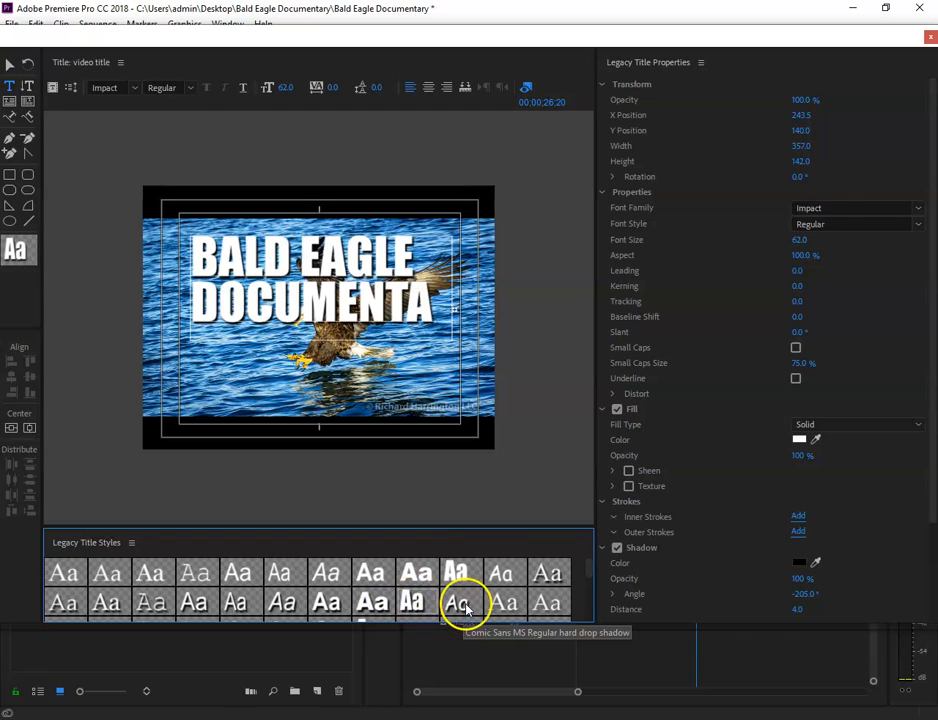
pyautogui.click(460, 606)
pyautogui.click(462, 572)
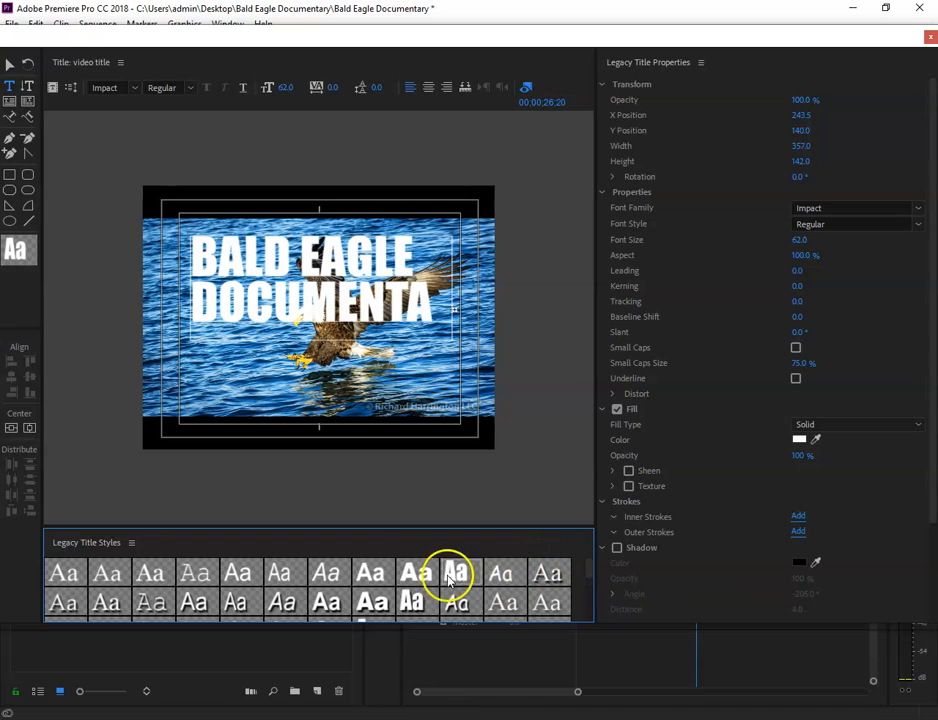
pyautogui.click(365, 572)
pyautogui.click(329, 566)
pyautogui.click(325, 601)
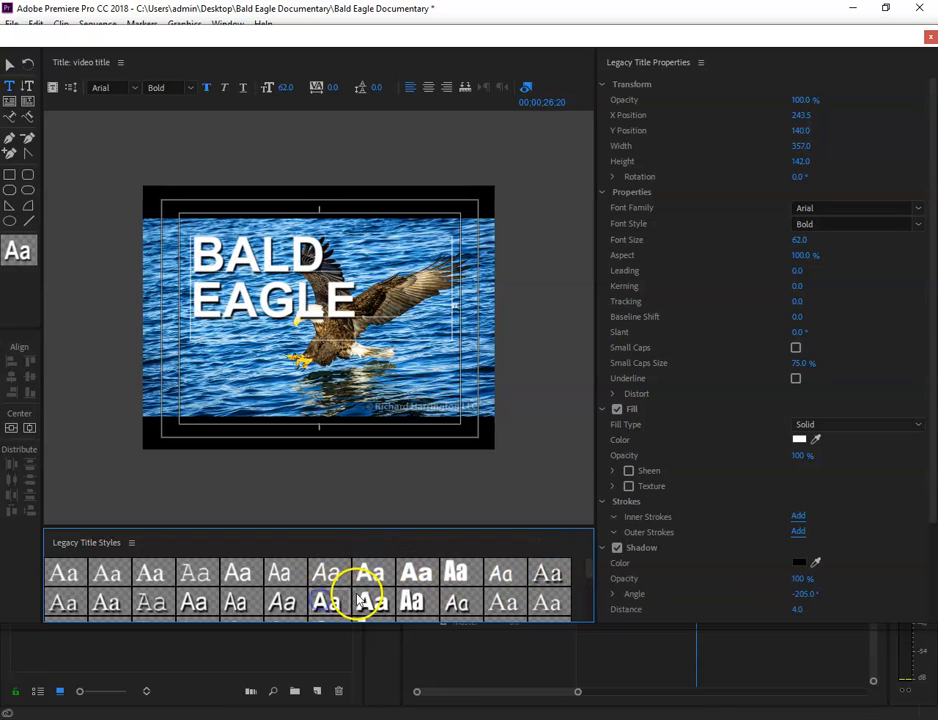
pyautogui.click(372, 604)
pyautogui.click(417, 571)
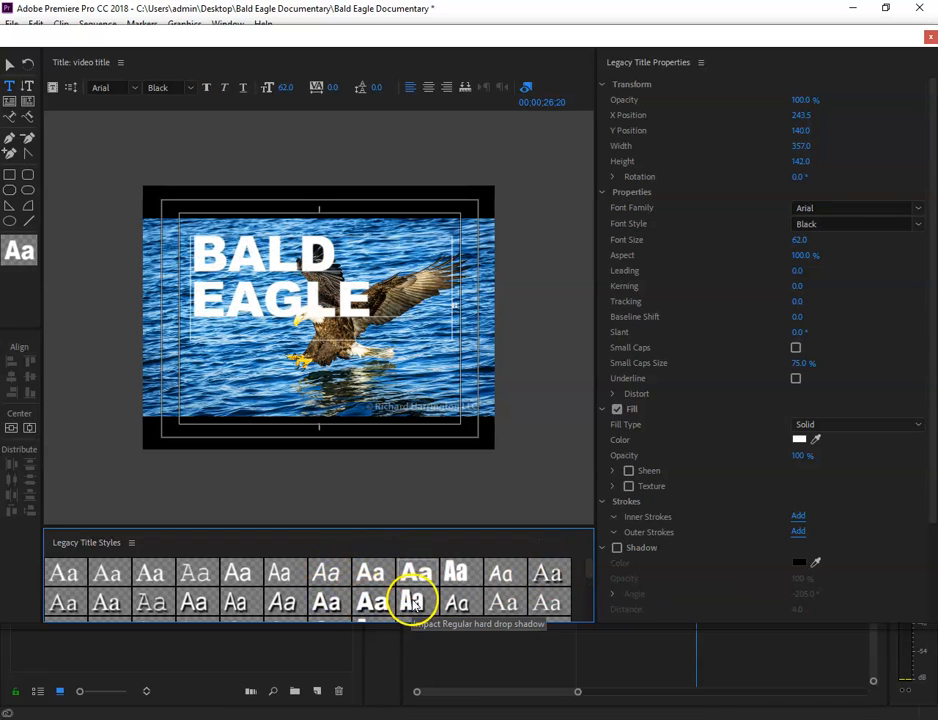
pyautogui.click(414, 601)
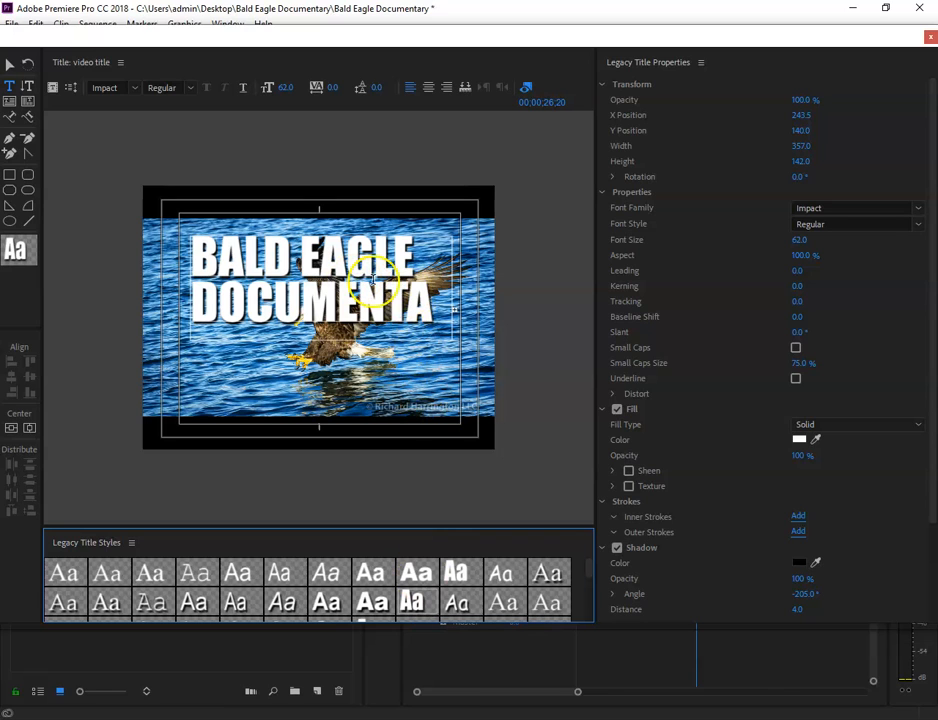
# Widen the title's text box to about 406 so DOCUMENTARY fits, and shift it slightly left to X position 259.
pyautogui.click(10, 65)
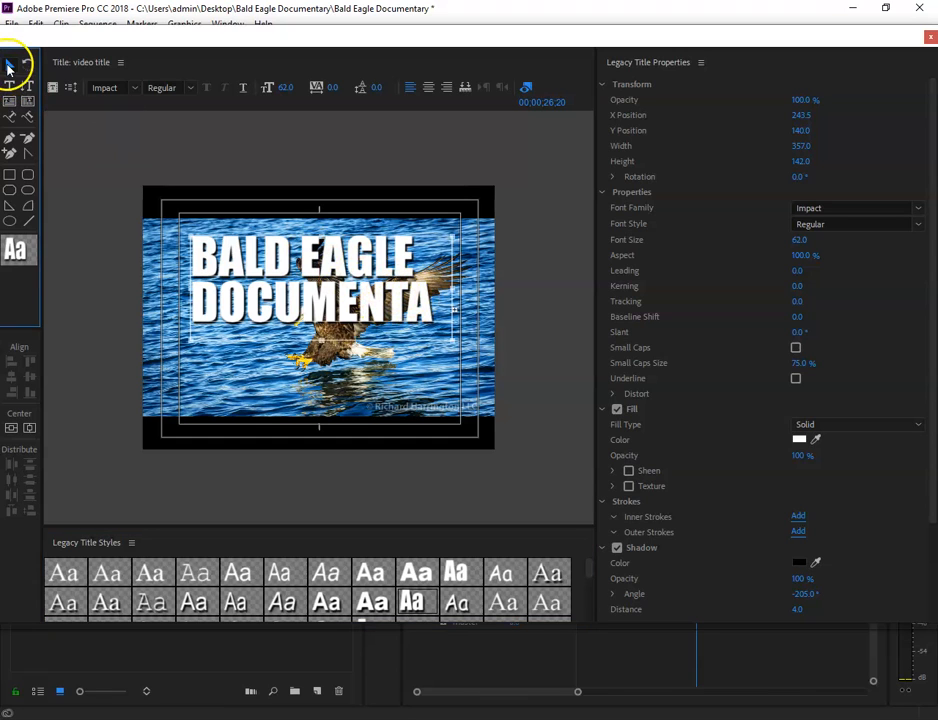
pyautogui.moveTo(452, 287); pyautogui.dragTo(484, 290)
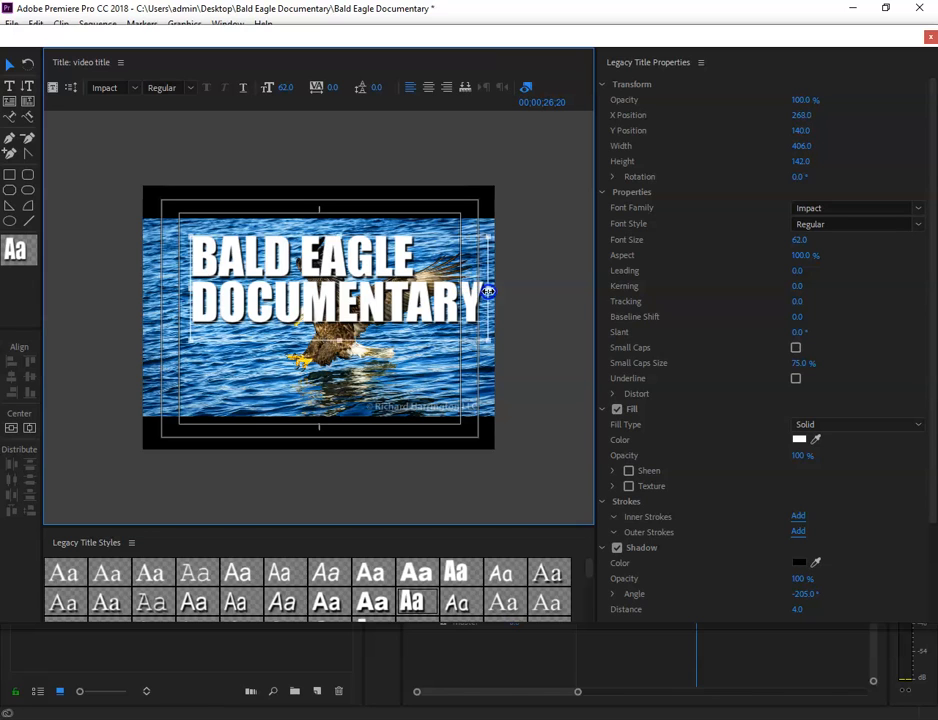
pyautogui.moveTo(309, 292); pyautogui.dragTo(300, 290)
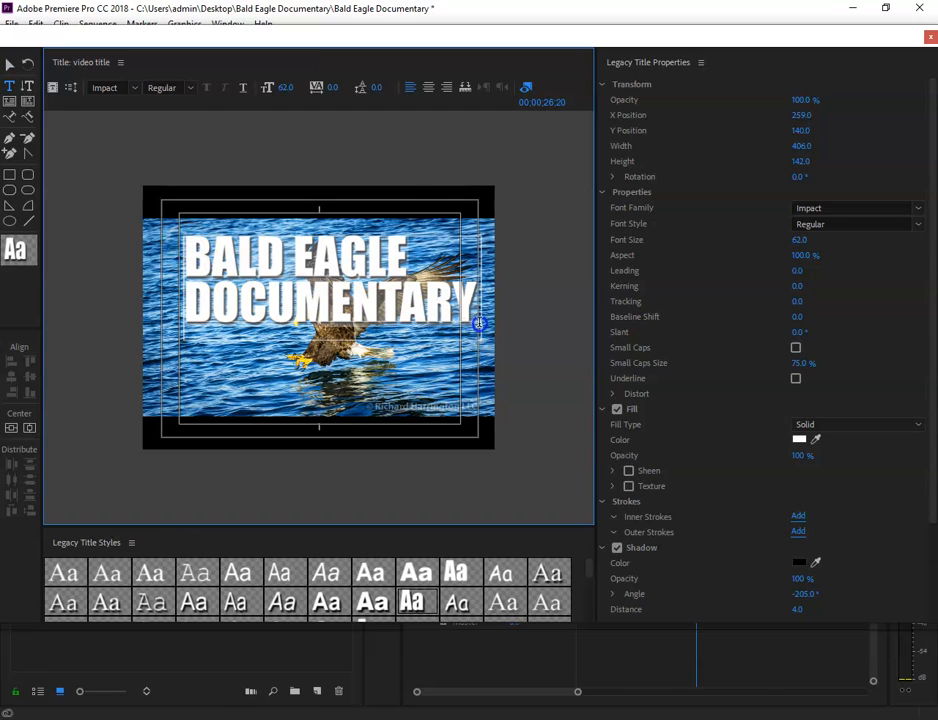
# Set the title's font size to 57 and change the fill color of all its text to dark red.
pyautogui.click(286, 87)
pyautogui.moveTo(259, 79); pyautogui.dragTo(292, 103)
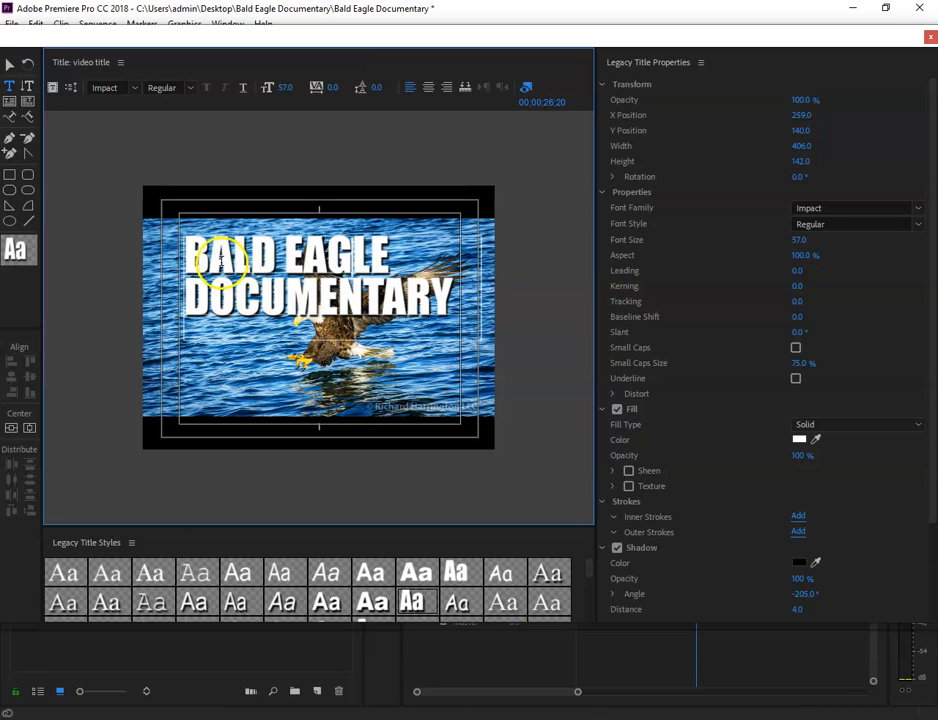
pyautogui.moveTo(269, 277); pyautogui.dragTo(454, 304)
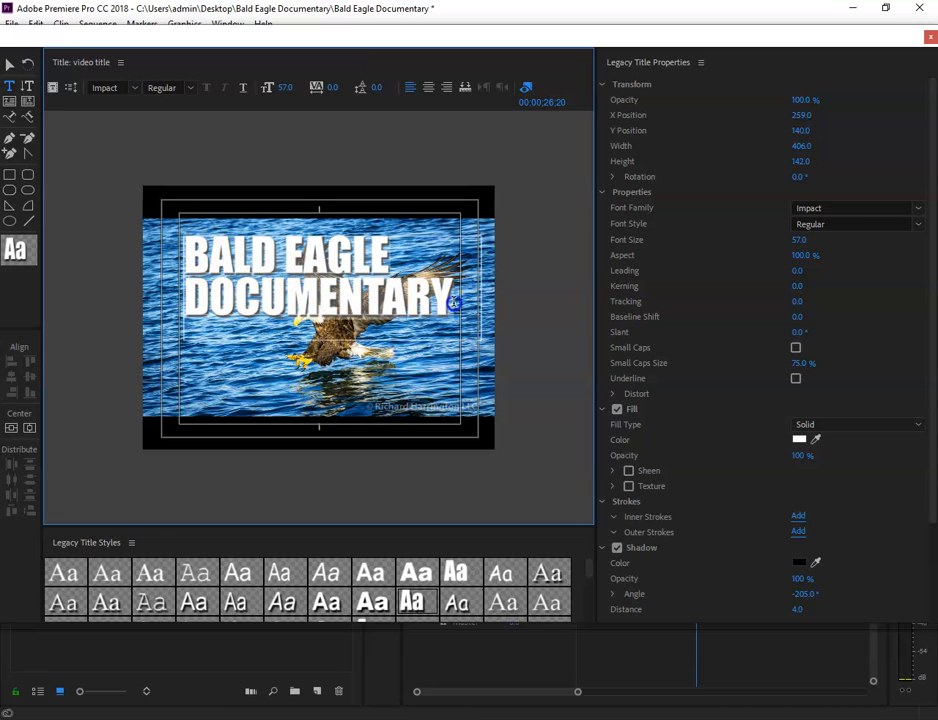
pyautogui.click(799, 440)
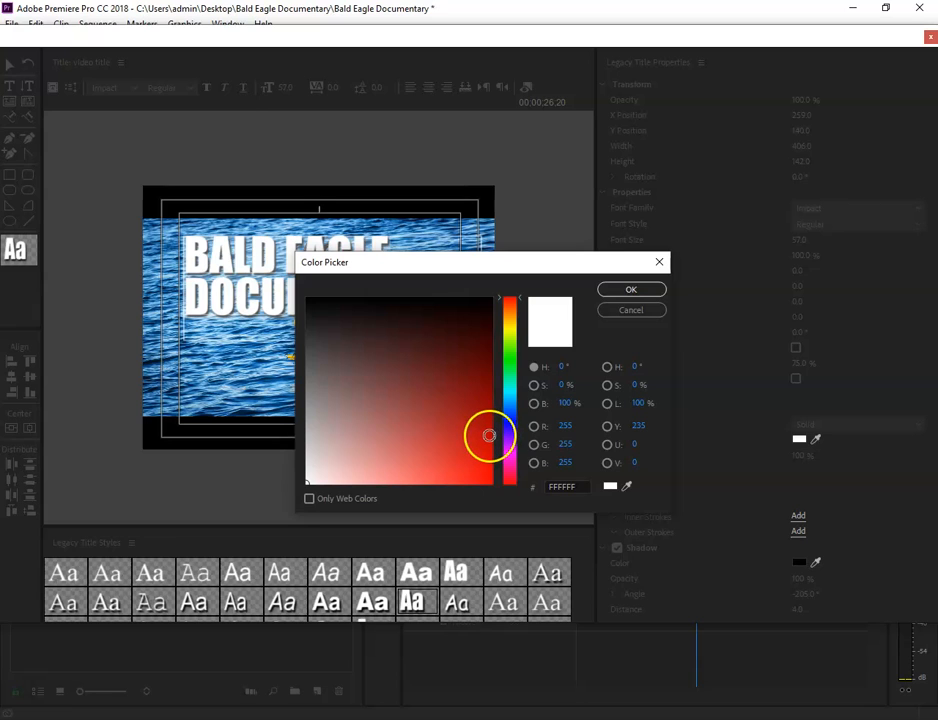
pyautogui.click(489, 435)
pyautogui.click(471, 386)
pyautogui.click(651, 291)
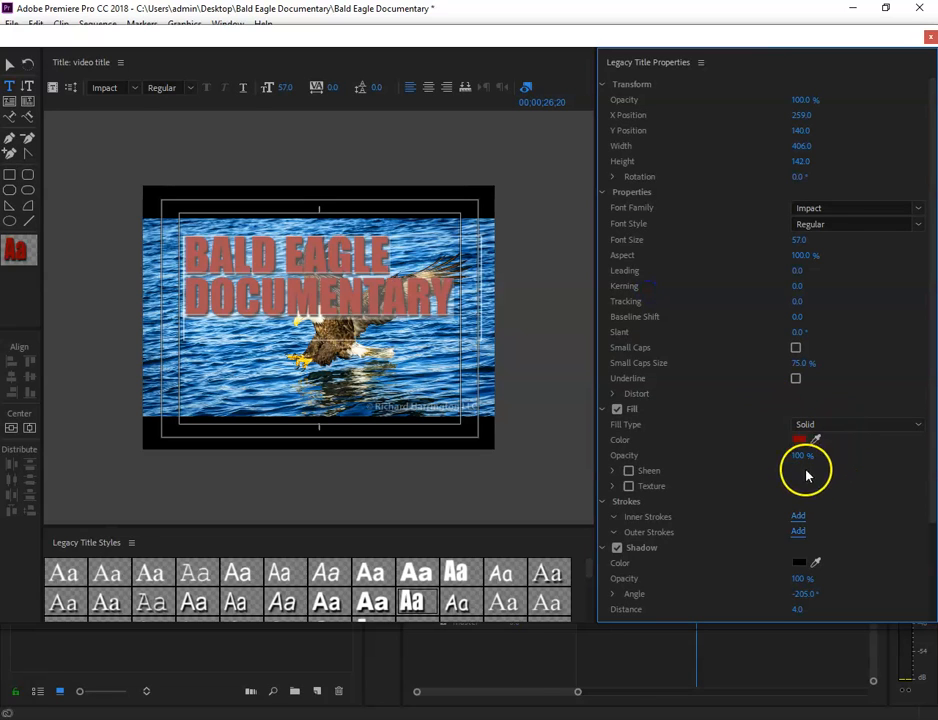
# Add an Edge outer stroke to the title text and set the stroke color to white.
pyautogui.click(799, 533)
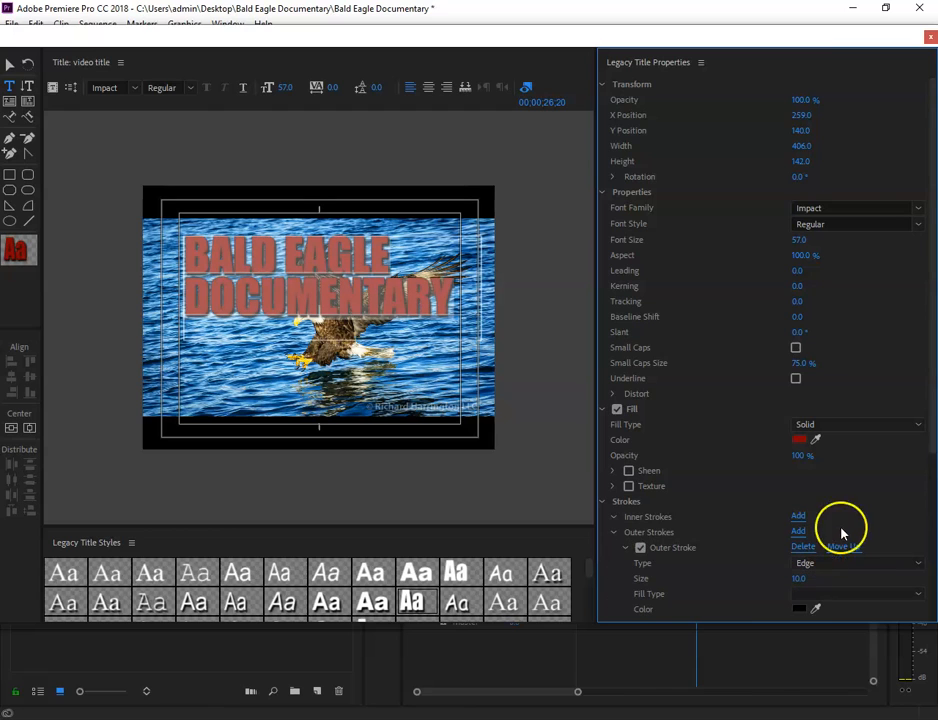
pyautogui.scroll(-1, 882, 497)
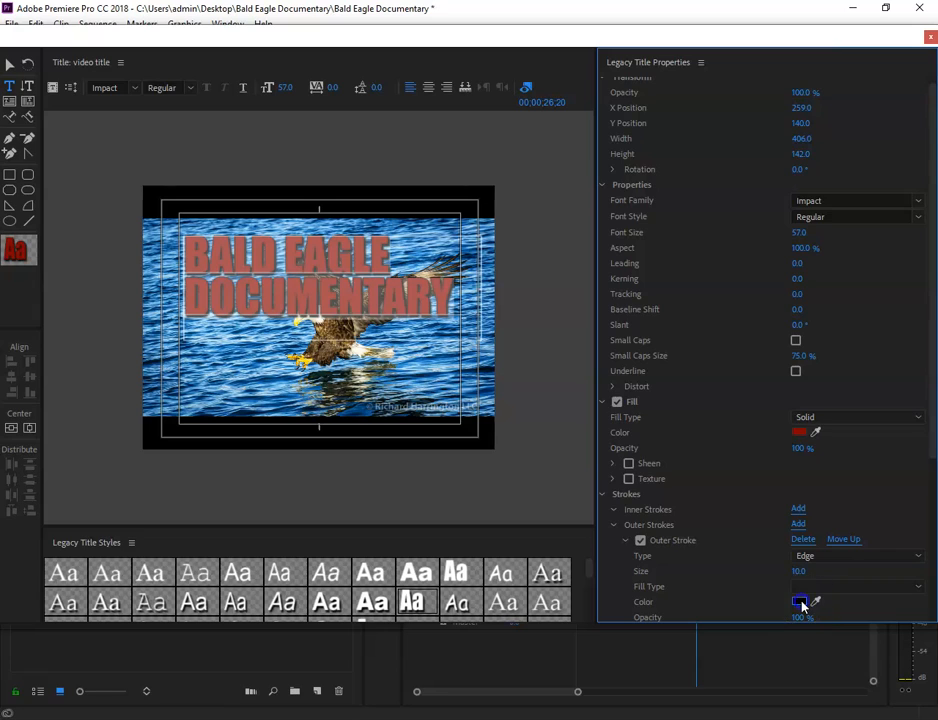
pyautogui.click(800, 602)
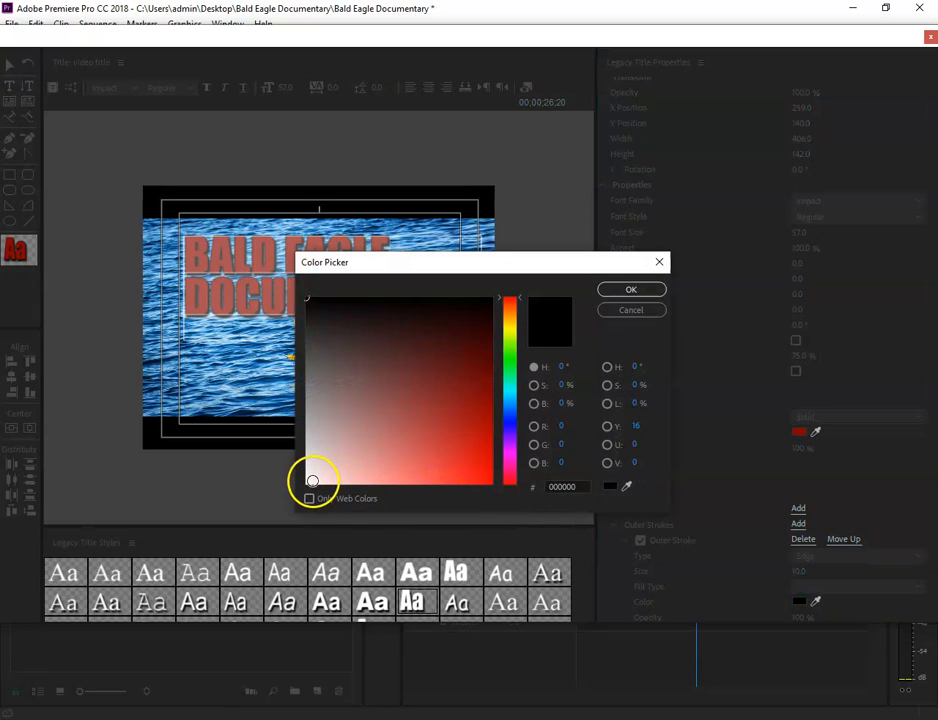
pyautogui.moveTo(305, 481); pyautogui.dragTo(306, 298)
pyautogui.click(629, 290)
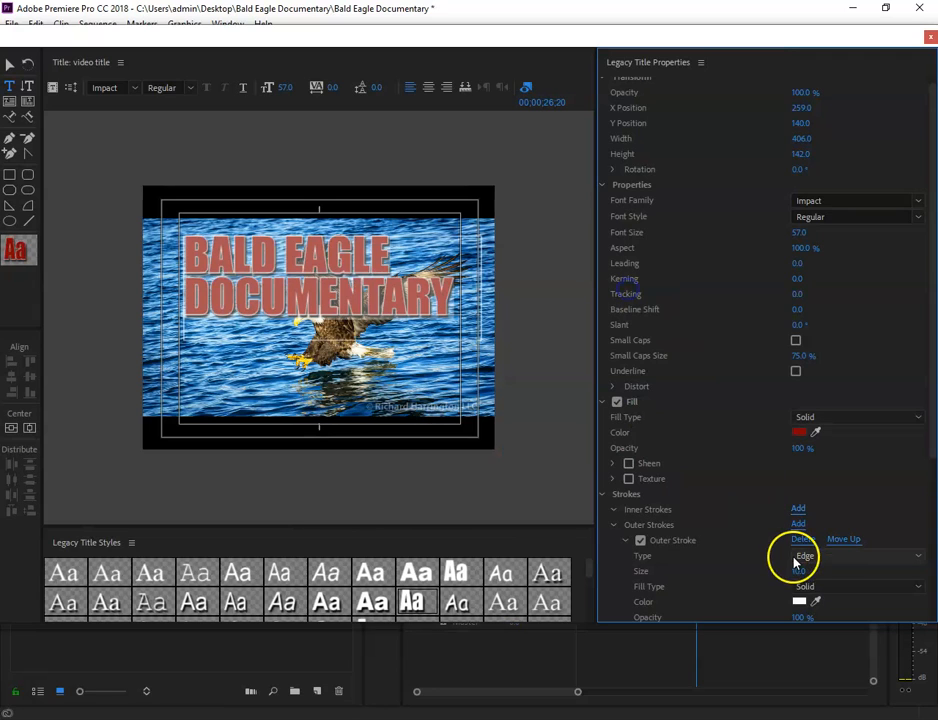
# Set the title's outer stroke size to 22, narrow its text box to a width of 388, and close the title editor.
pyautogui.moveTo(797, 574); pyautogui.dragTo(815, 570)
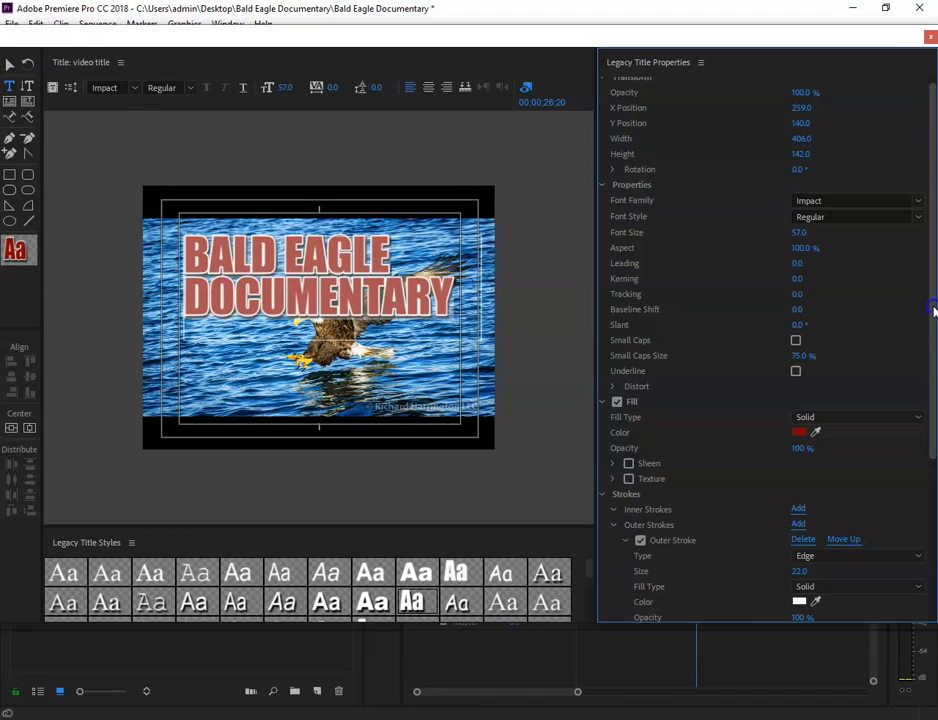
pyautogui.moveTo(932, 312); pyautogui.dragTo(932, 266)
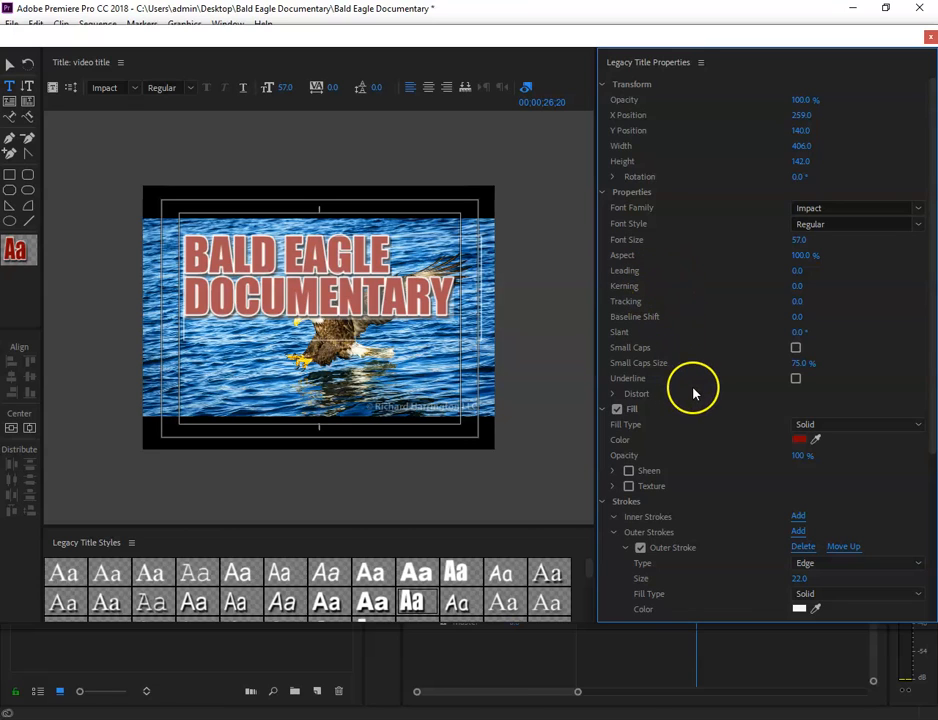
pyautogui.moveTo(931, 192); pyautogui.dragTo(931, 194)
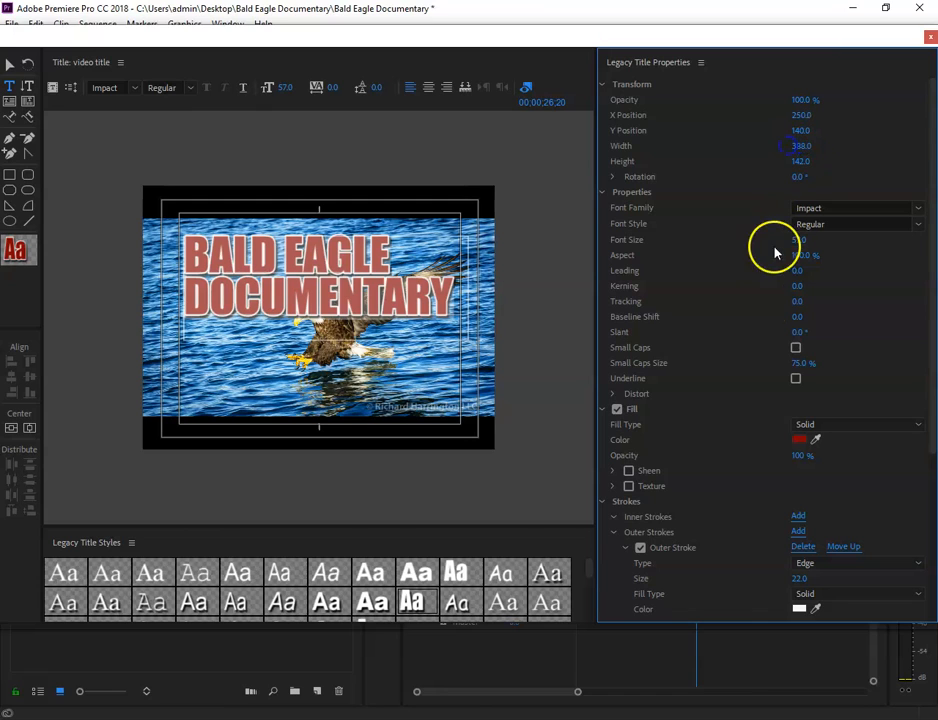
pyautogui.scroll(-1, 752, 385)
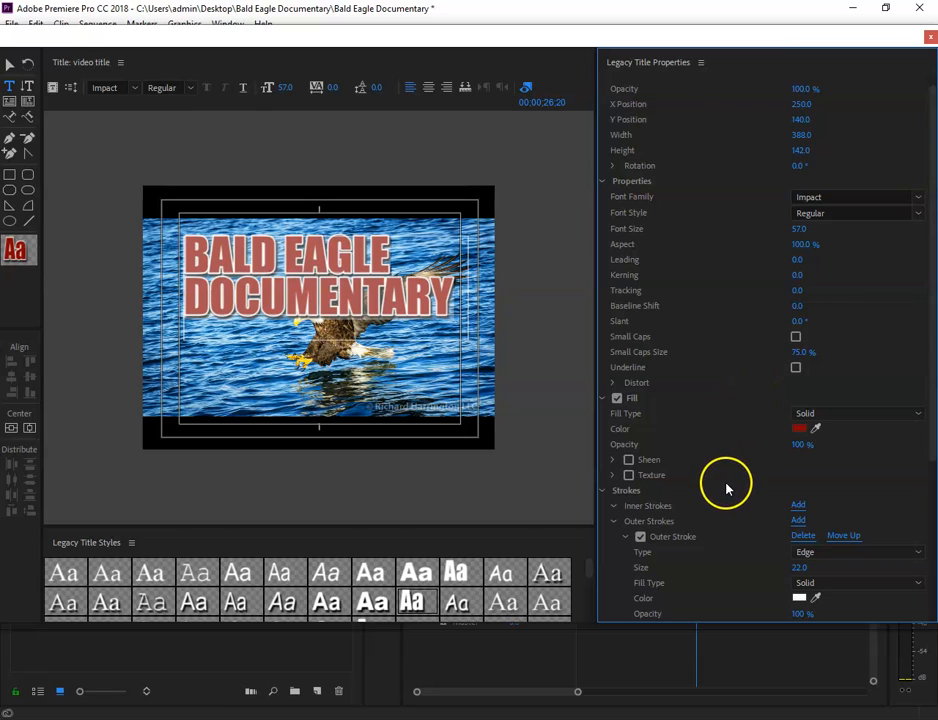
pyautogui.scroll(1, 743, 268)
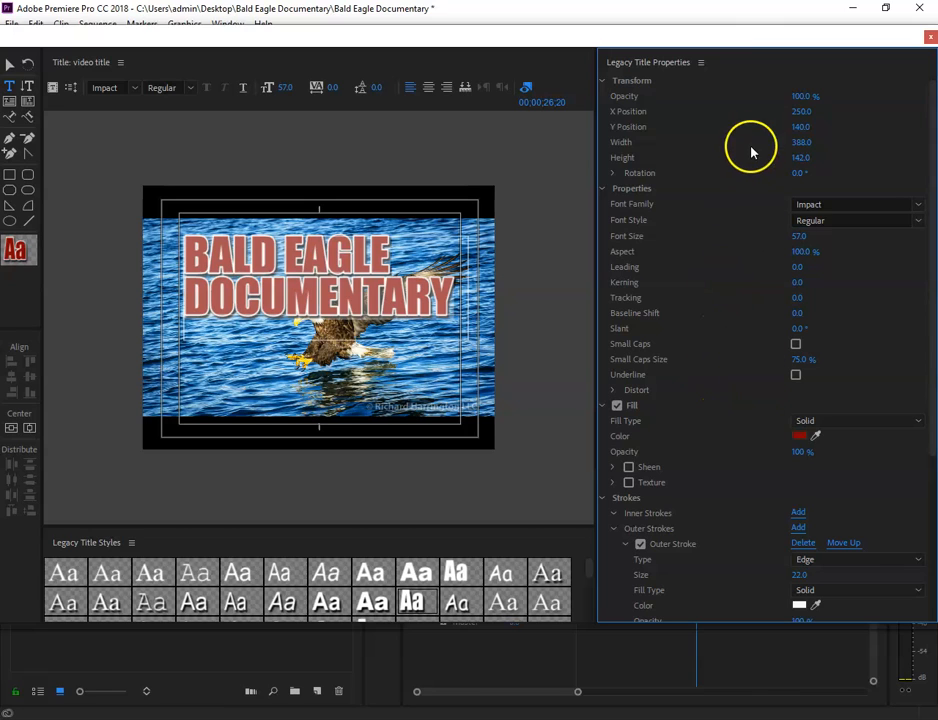
pyautogui.click(930, 38)
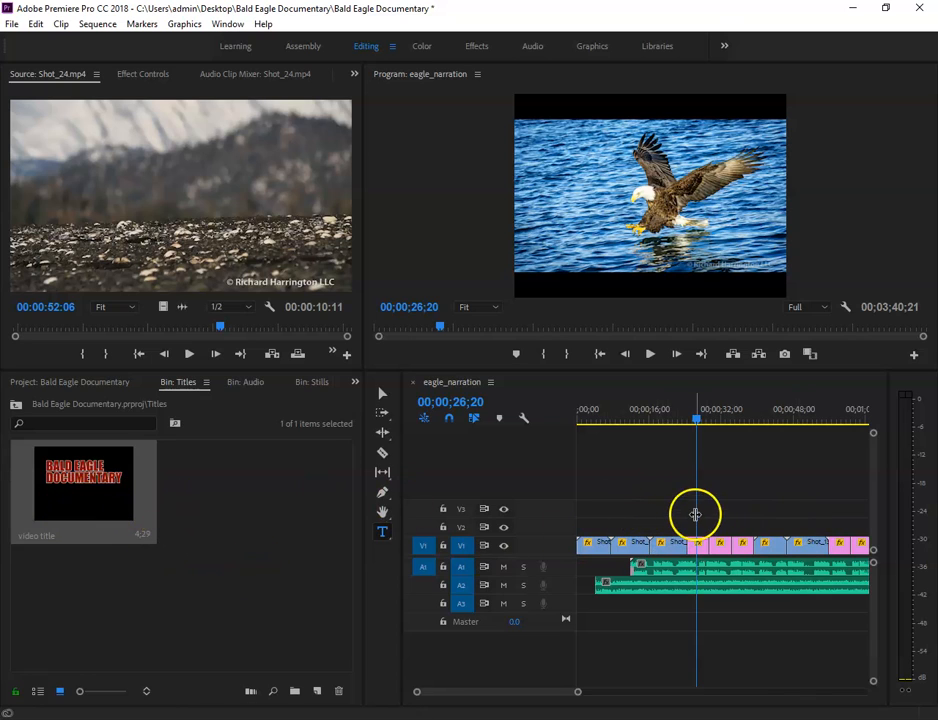
# Place the video title clip on track V2 at the start of the sequence and return the playhead to 00;00;00;00.
pyautogui.moveTo(697, 425); pyautogui.dragTo(769, 425)
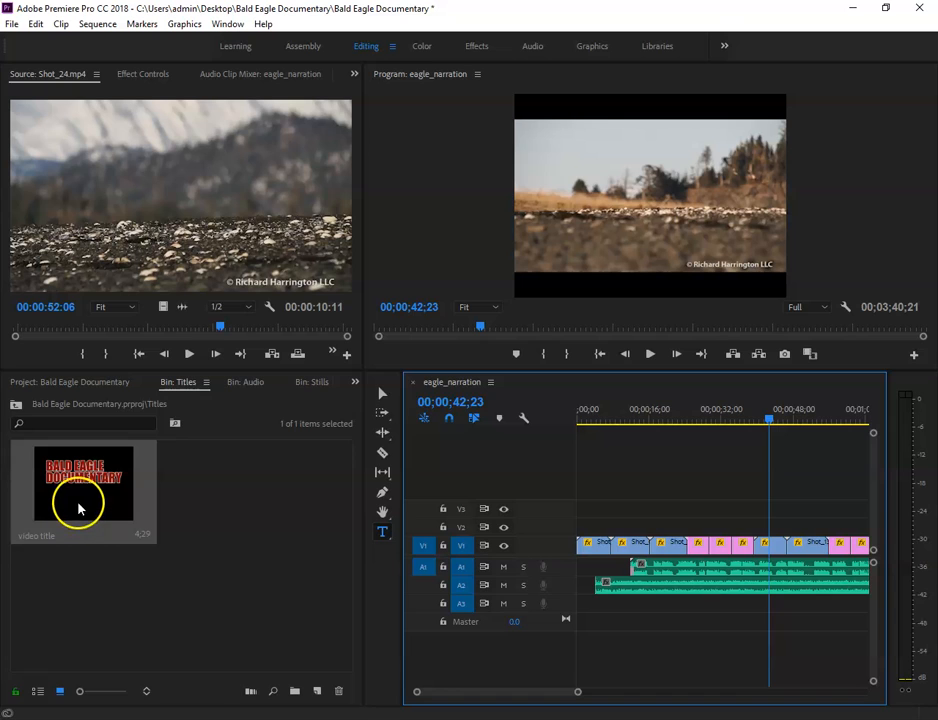
pyautogui.moveTo(71, 507); pyautogui.dragTo(586, 530)
pyautogui.click(767, 420)
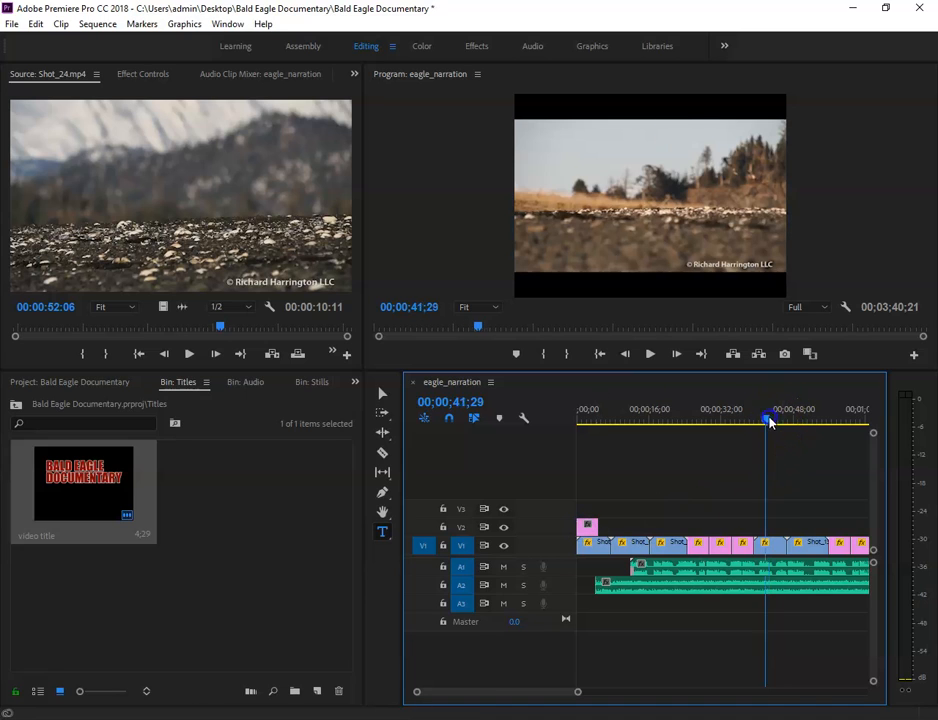
pyautogui.moveTo(769, 422); pyautogui.dragTo(584, 446)
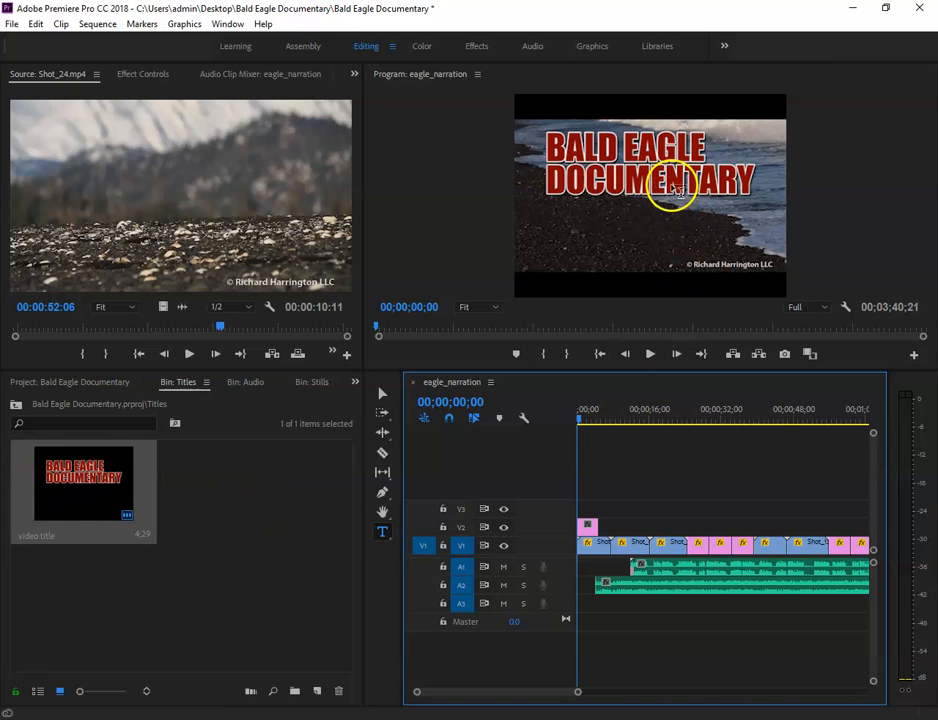
# Reopen the video title from the Titles bin to view its properties and close the title editor.
pyautogui.doubleClick(87, 471)
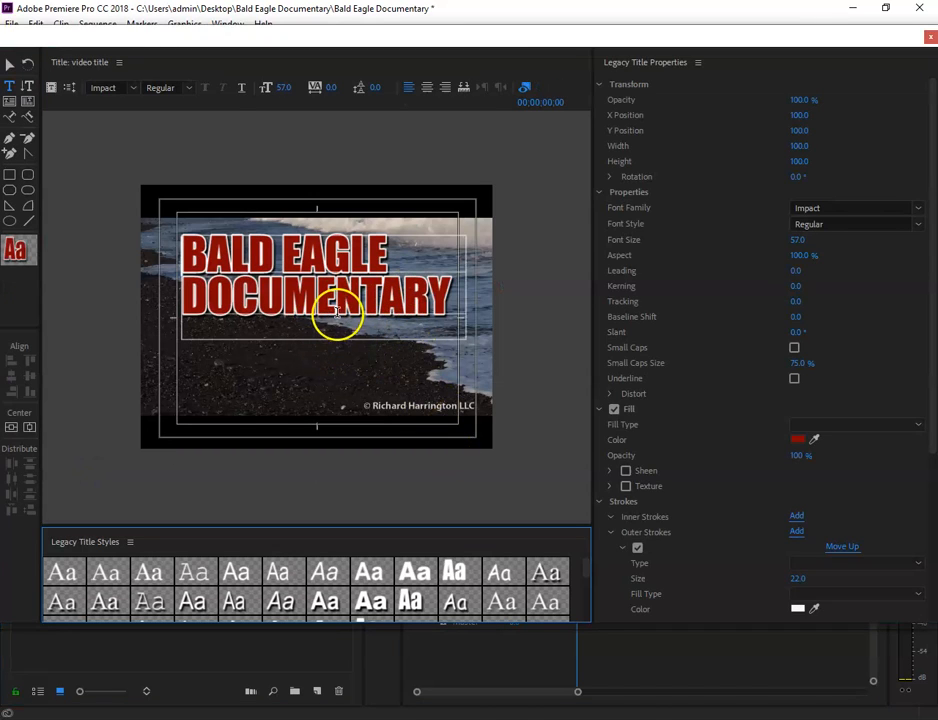
pyautogui.moveTo(829, 34); pyautogui.dragTo(816, 37)
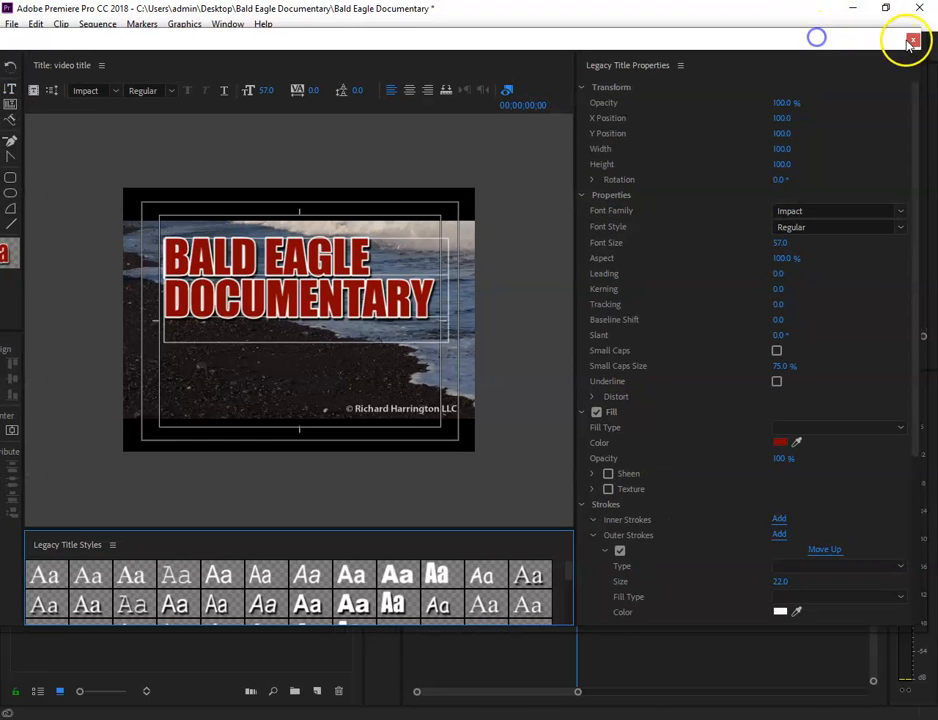
pyautogui.click(913, 42)
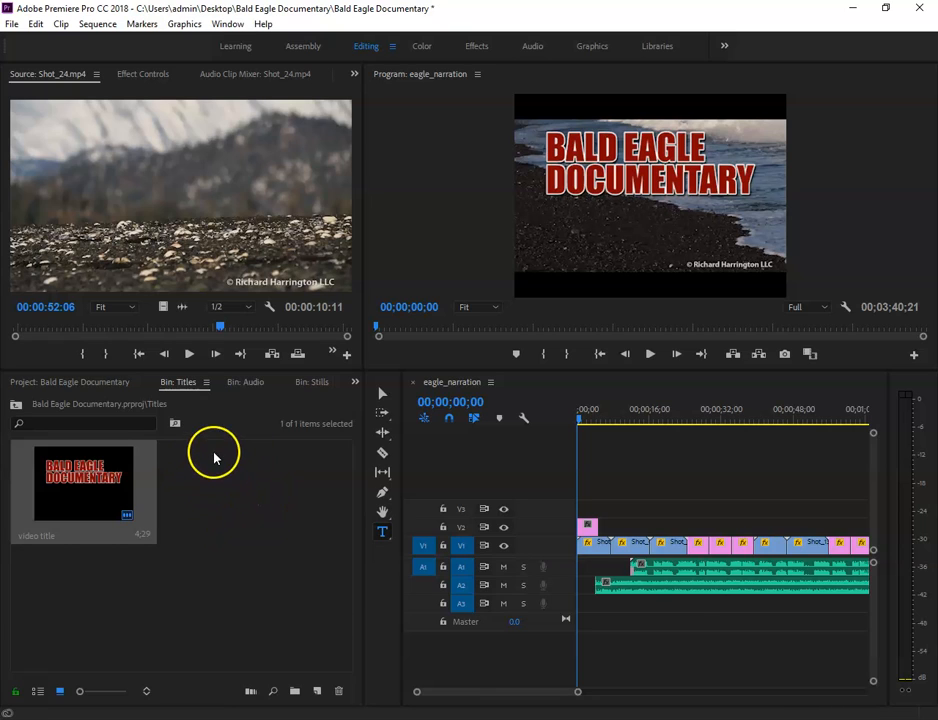
# Create a new legacy title named "end title" with the default video settings.
pyautogui.moveTo(443, 697); pyautogui.dragTo(486, 695)
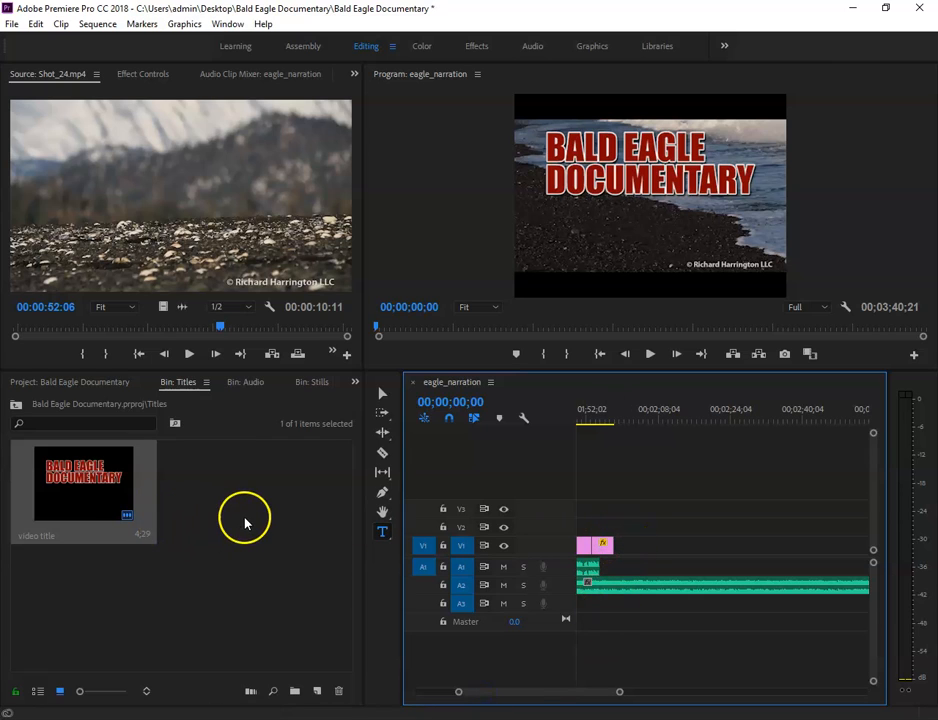
pyautogui.click(11, 24)
pyautogui.click(65, 38)
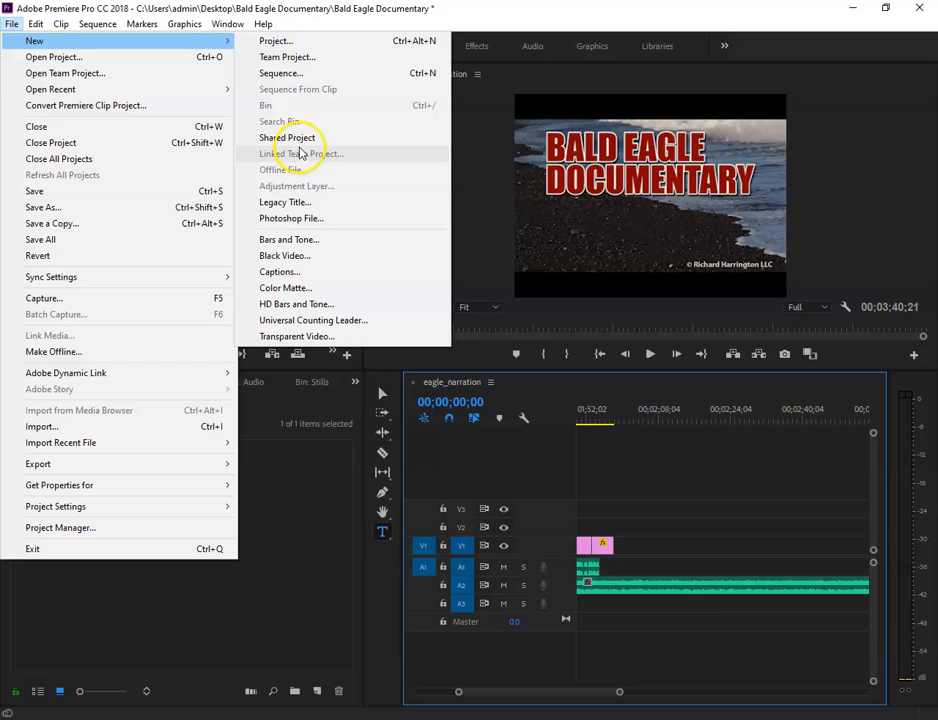
pyautogui.click(307, 204)
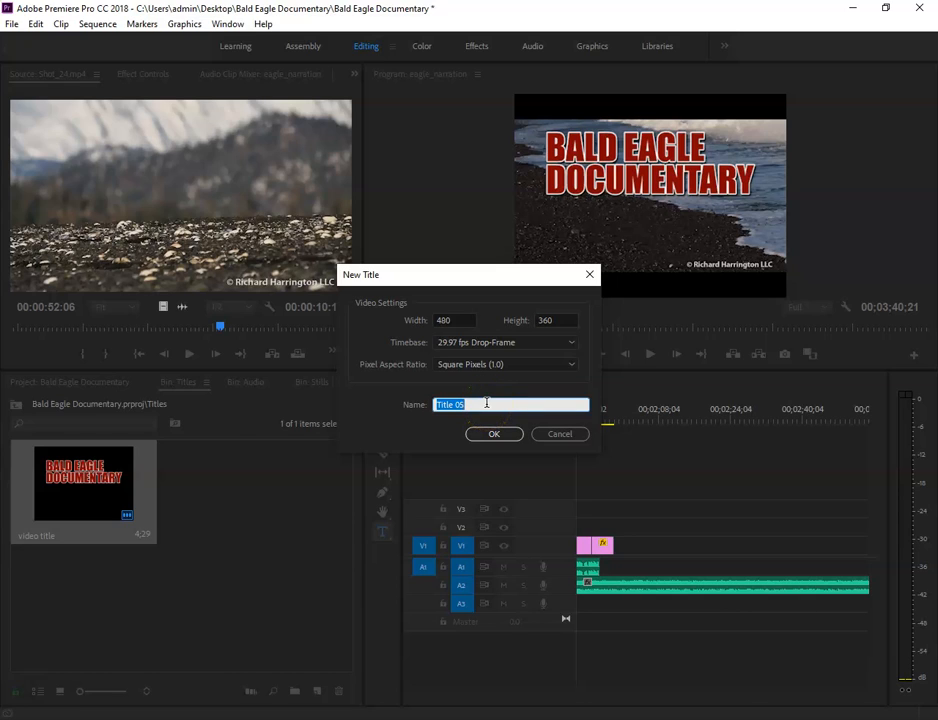
pyautogui.write('EN')
pyautogui.press('BackSpace')
pyautogui.press('BackSpace')
pyautogui.write('end title')
pyautogui.click(494, 433)
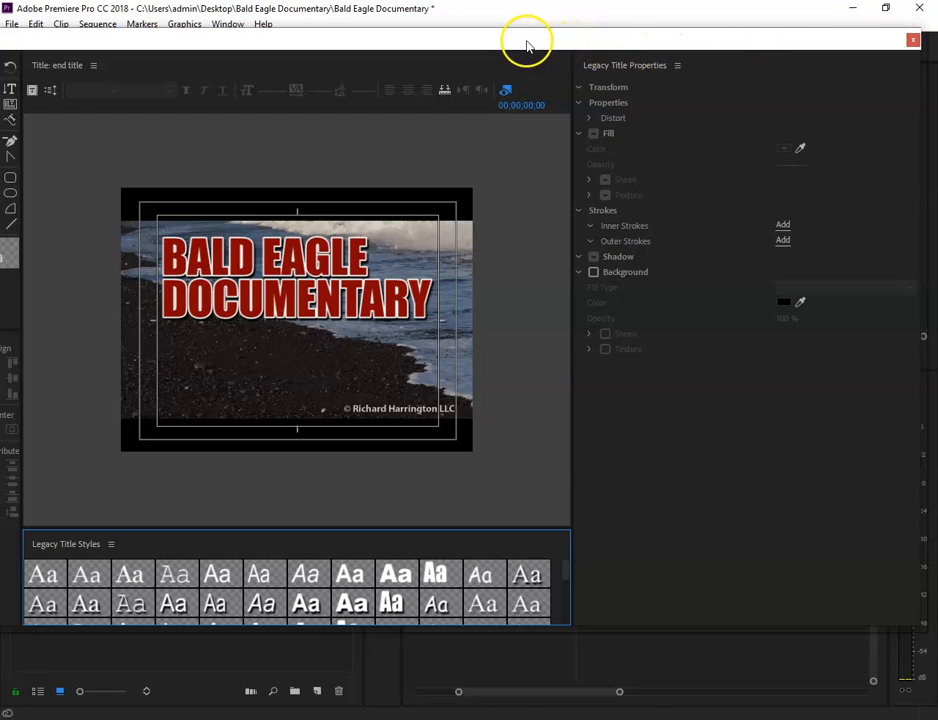
# Close the title editor, move the playhead past the last video clip to 00;02;01;13, and reopen the end title over black.
pyautogui.doubleClick(528, 41)
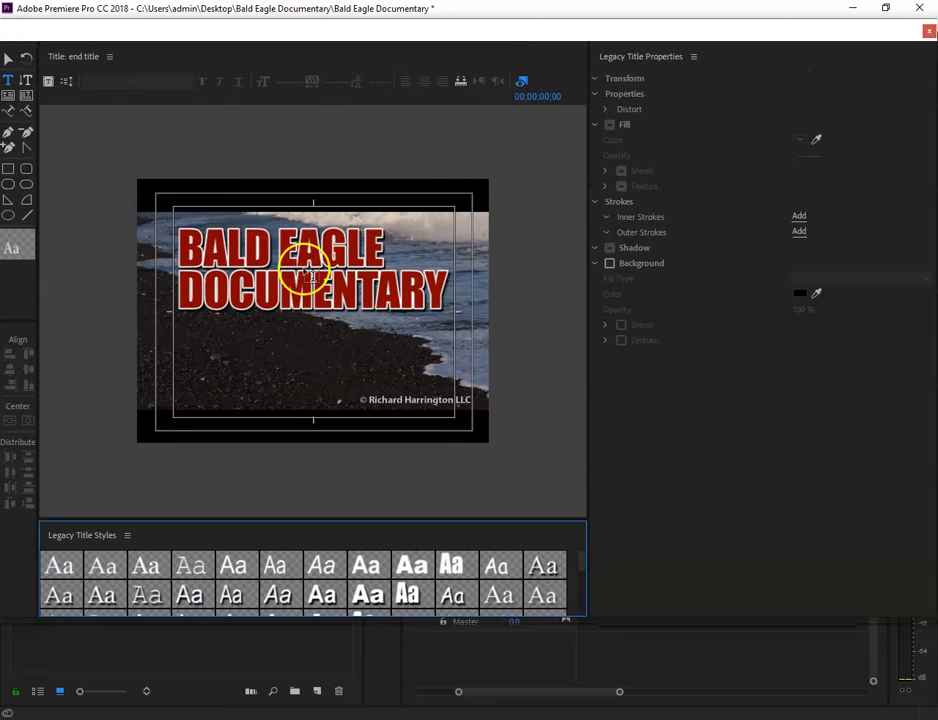
pyautogui.click(928, 33)
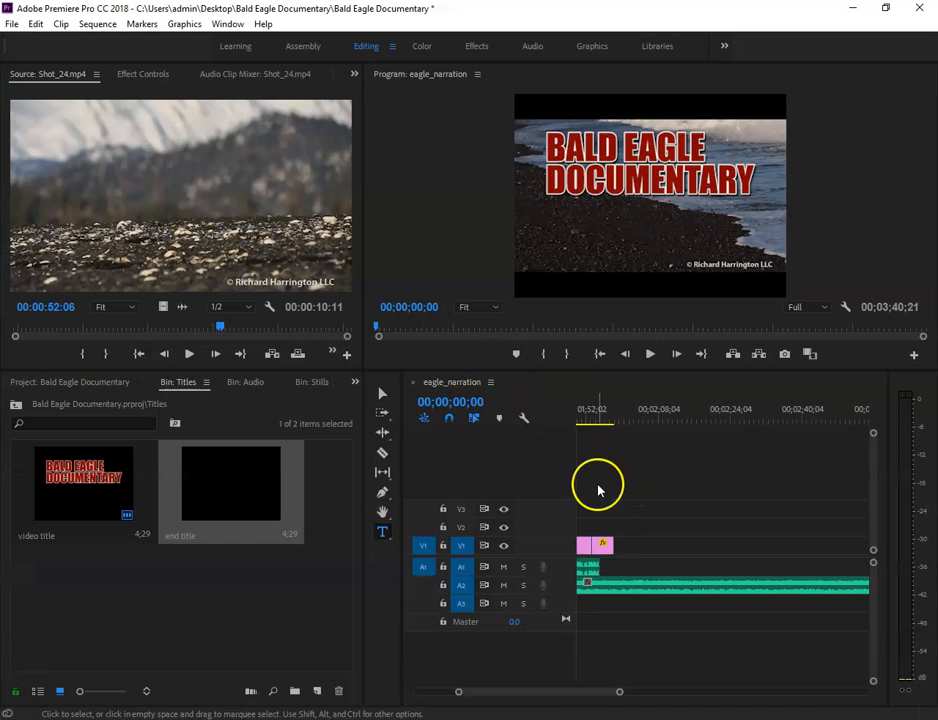
pyautogui.click(625, 427)
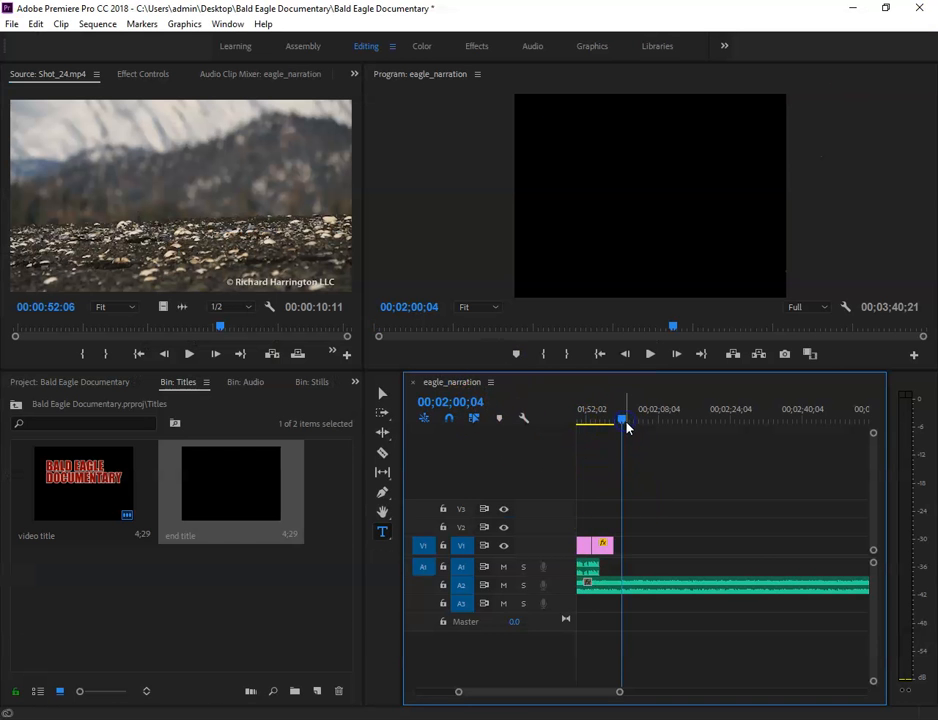
pyautogui.click(627, 424)
pyautogui.moveTo(627, 424)
pyautogui.mouseDown()
pyautogui.moveTo(605, 419)
pyautogui.moveTo(627, 424)
pyautogui.mouseUp()
pyautogui.moveTo(249, 502); pyautogui.dragTo(233, 473)
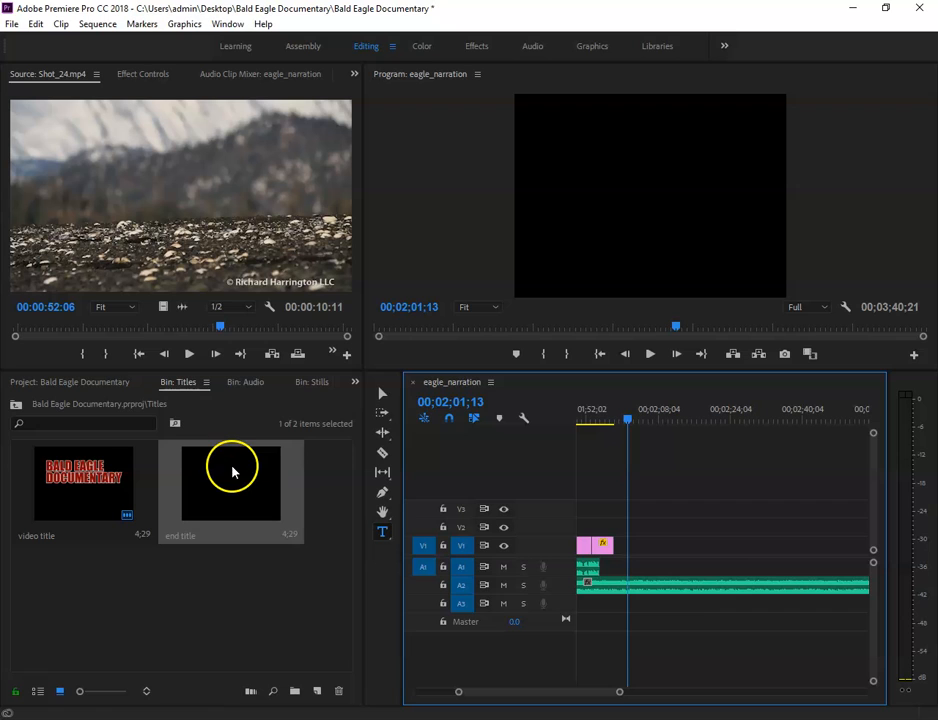
pyautogui.doubleClick(237, 478)
pyautogui.moveTo(268, 327); pyautogui.dragTo(122, 206)
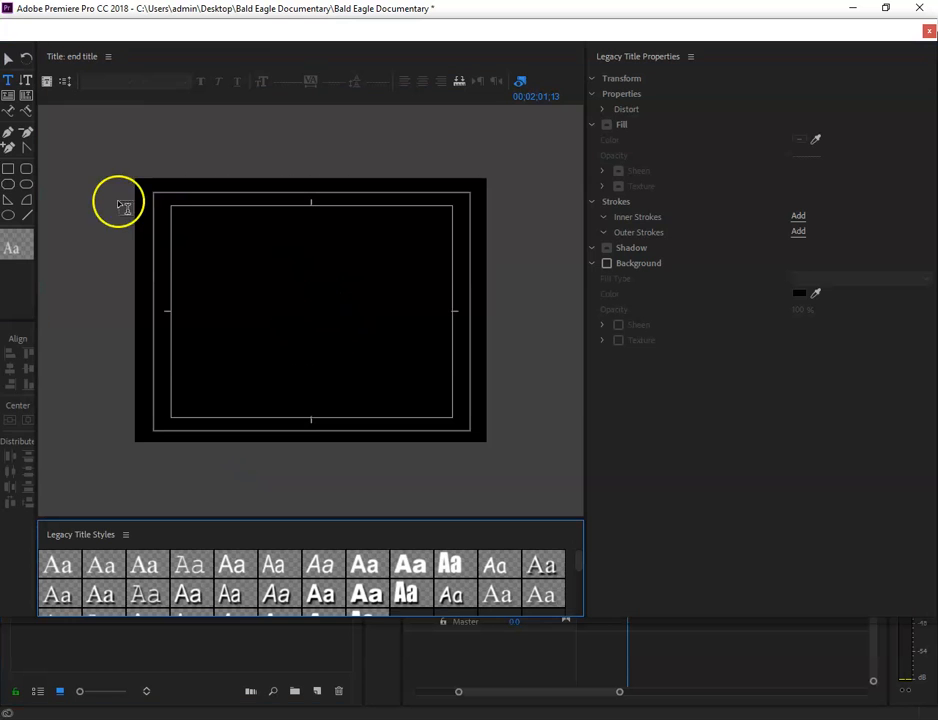
# Make the end title a Roll that starts off screen and ends off screen.
pyautogui.click(64, 84)
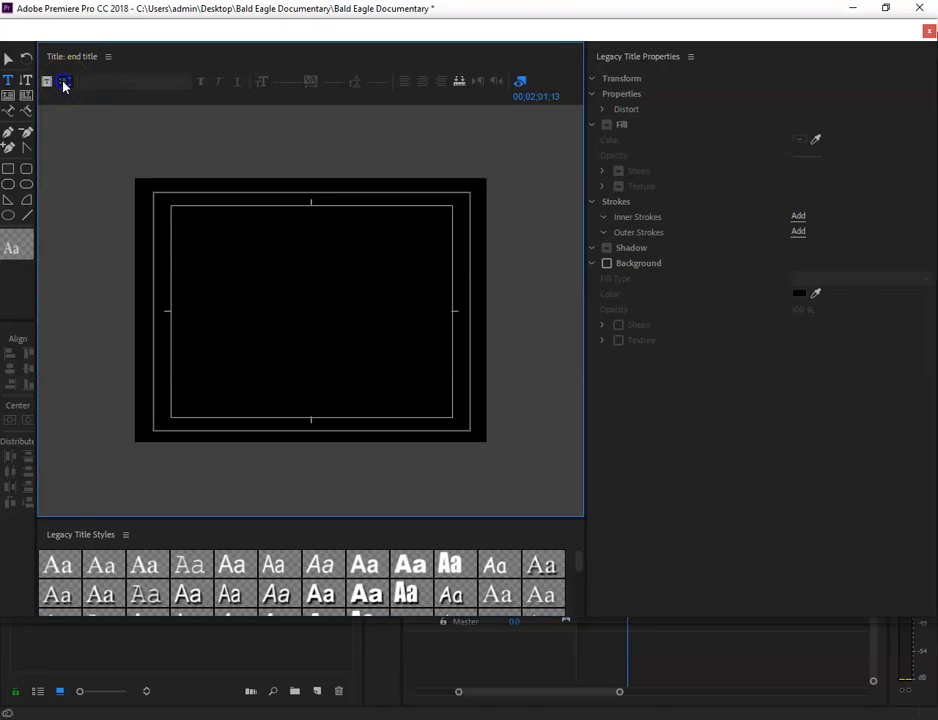
pyautogui.click(365, 330)
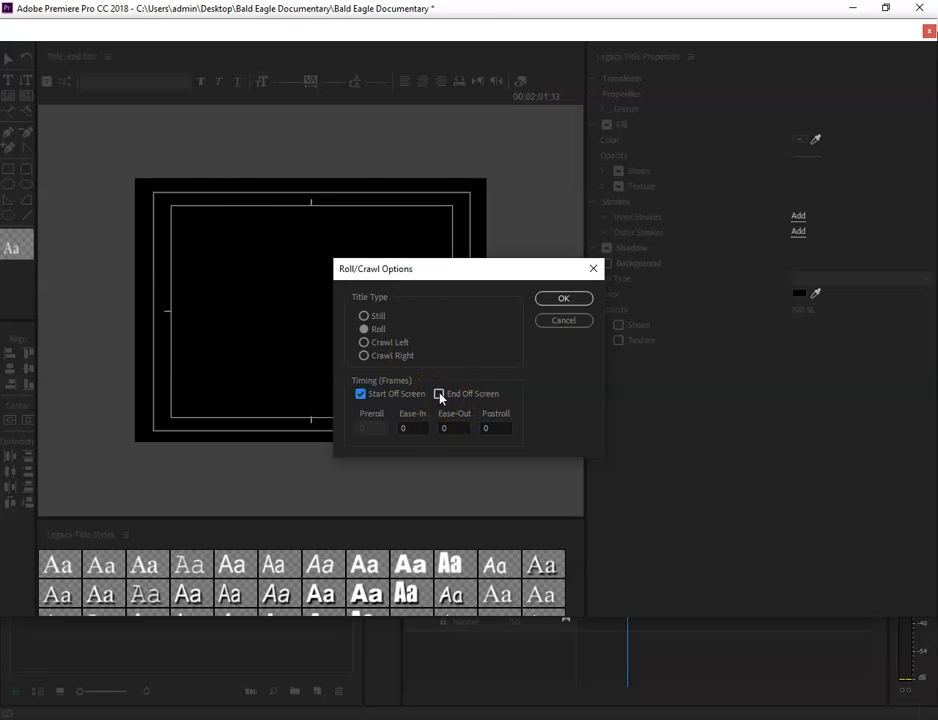
pyautogui.click(440, 394)
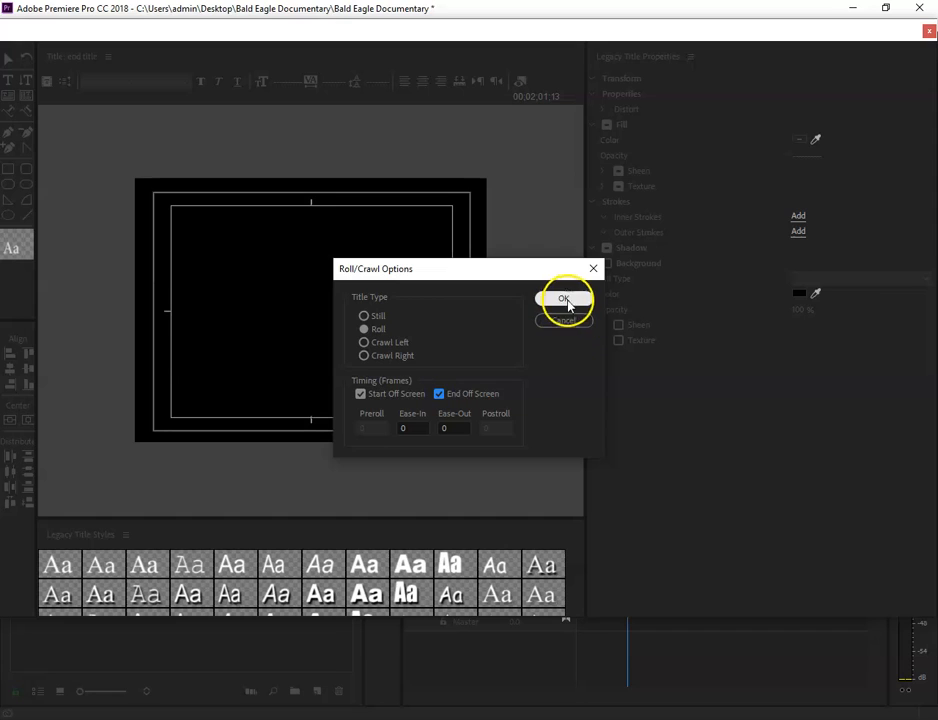
pyautogui.click(565, 299)
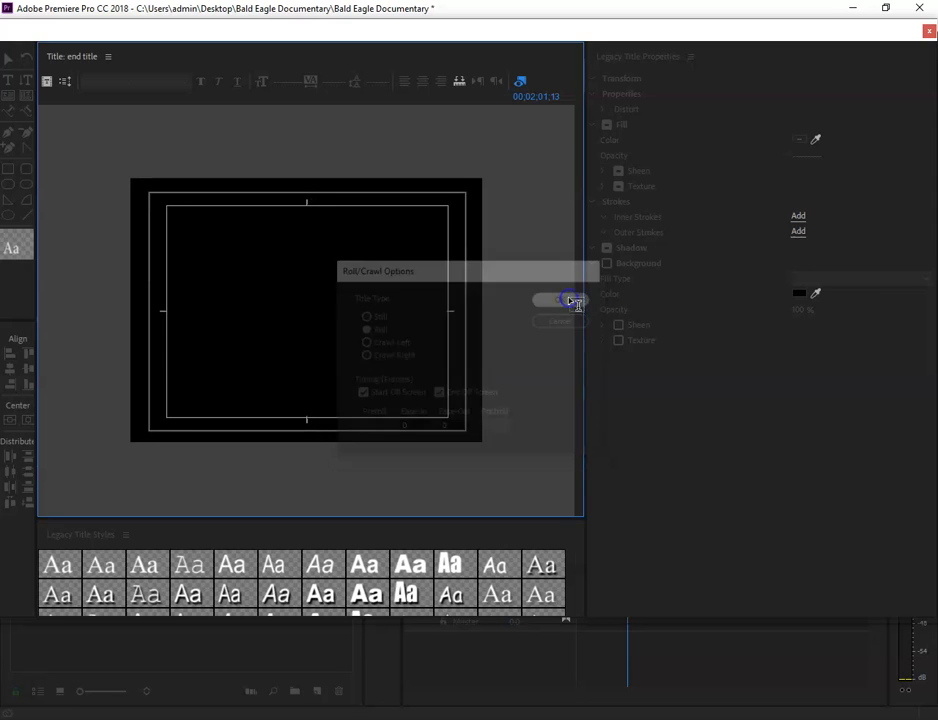
# Draw a text box about 355 by 118 in the upper half of the end title and set its font size to 16.
pyautogui.click(10, 85)
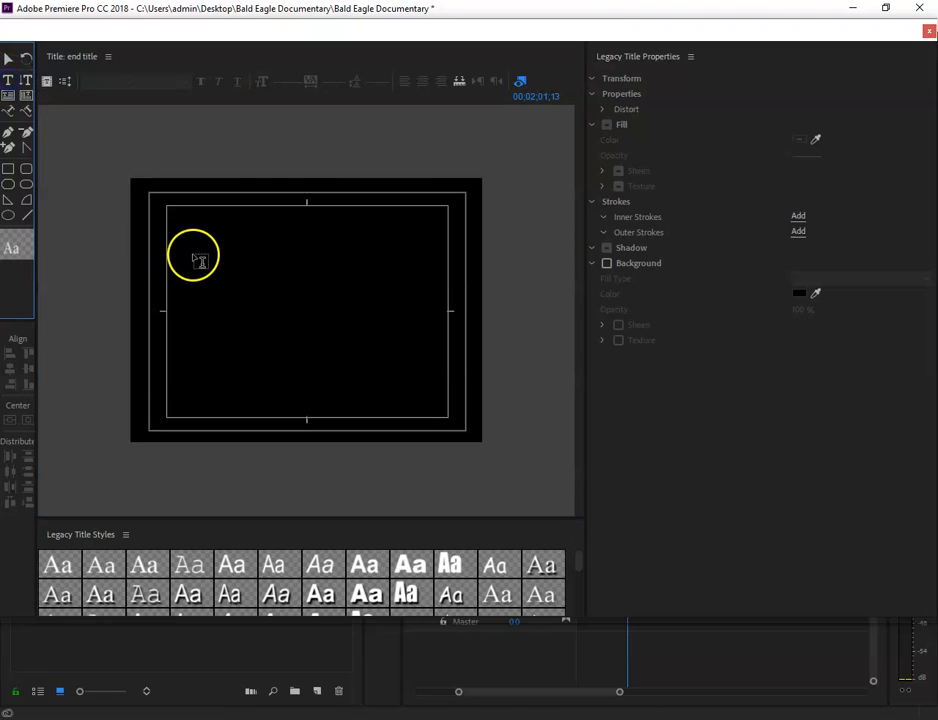
pyautogui.click(299, 297)
pyautogui.moveTo(408, 320); pyautogui.dragTo(441, 311)
pyautogui.moveTo(284, 80); pyautogui.dragTo(206, 71)
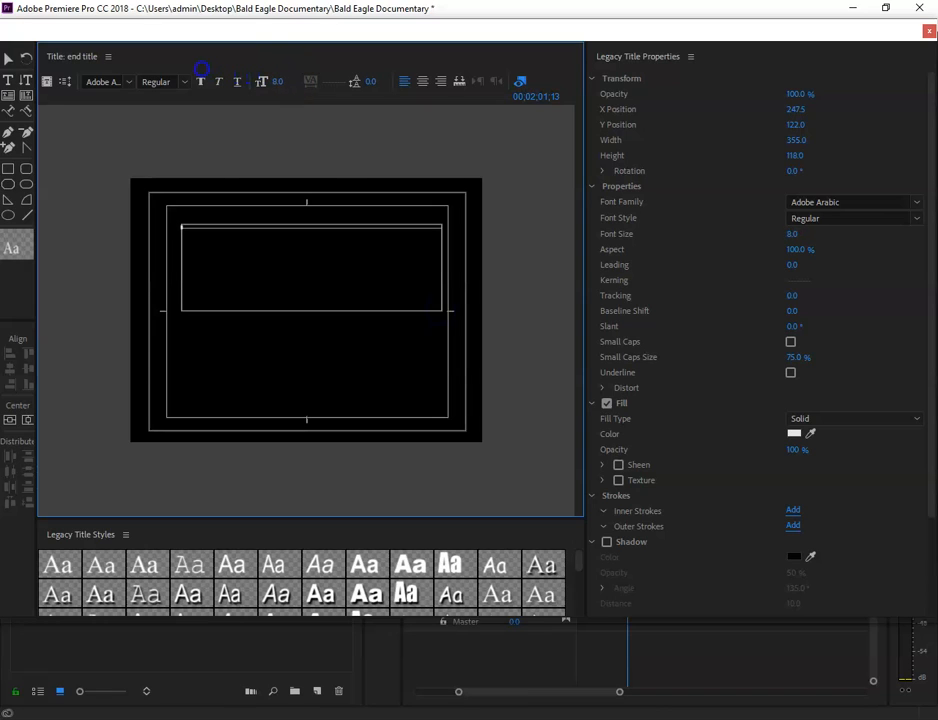
pyautogui.moveTo(205, 71); pyautogui.dragTo(245, 72)
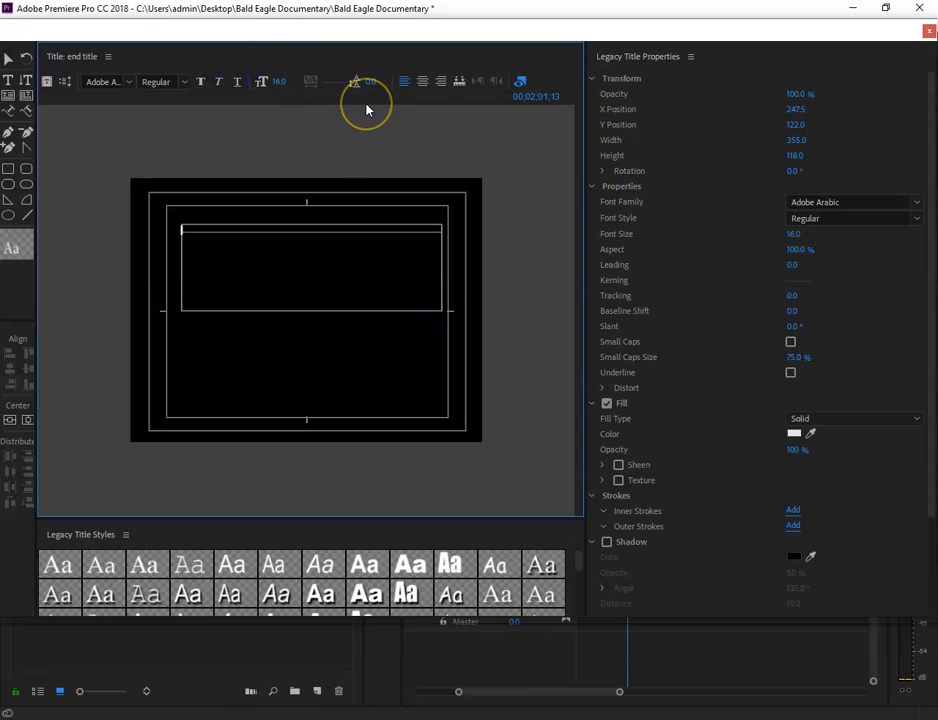
# Enter the credits "Directed by" with the director's name, "Produced by" with "Ekamai International School", and "Edited by", separated by blank lines.
pyautogui.press('e')
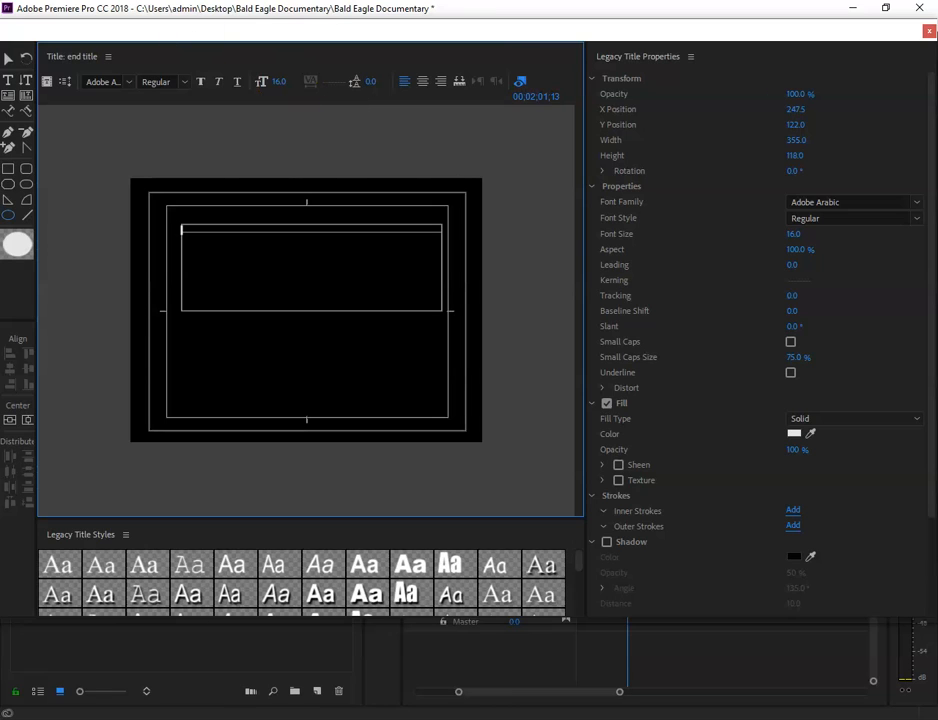
pyautogui.click(9, 81)
pyautogui.click(200, 226)
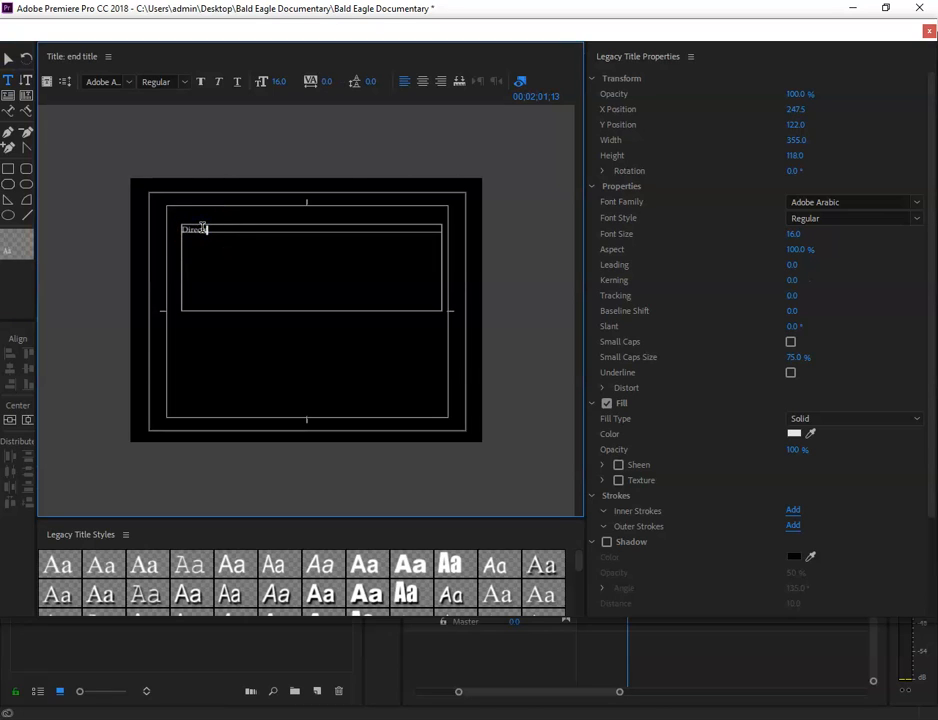
pyautogui.click(391, 268)
pyautogui.press('Return')
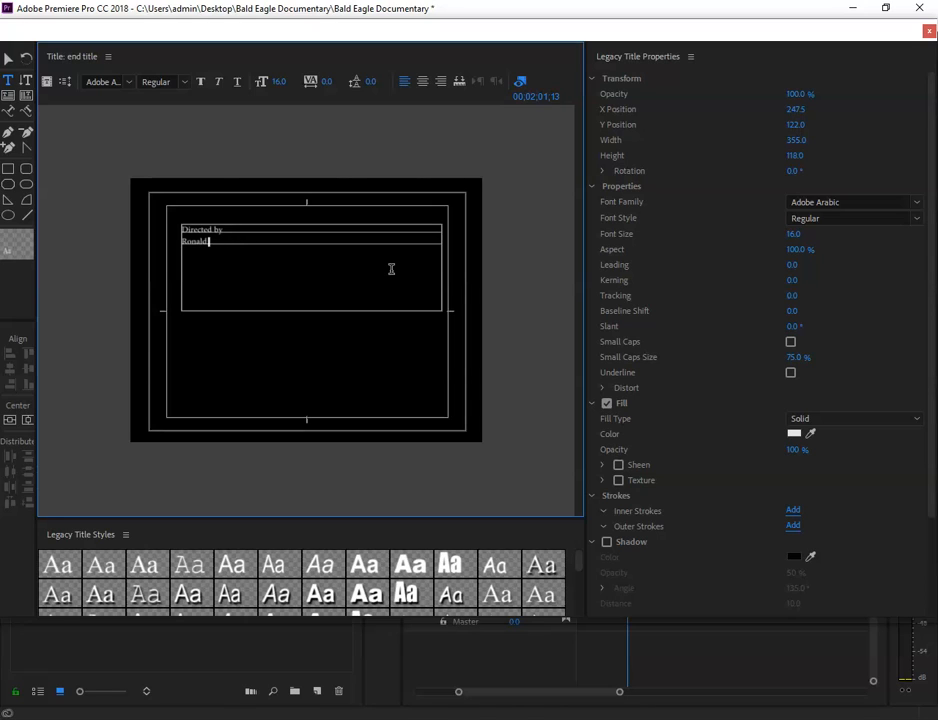
pyautogui.press('Return')
pyautogui.press('Return')
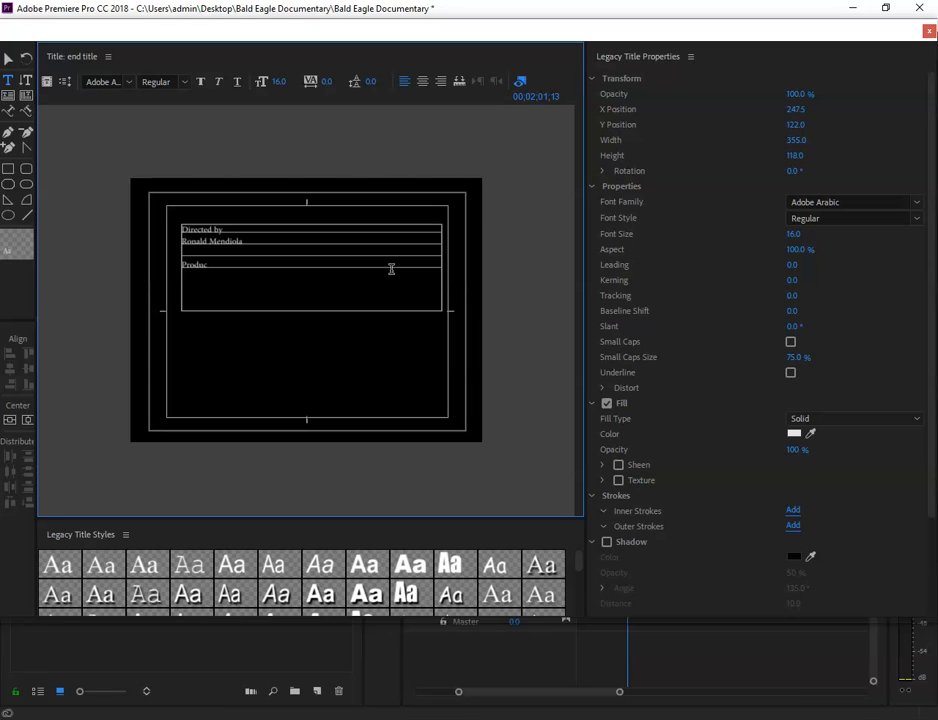
pyautogui.write('Produced by')
pyautogui.press('Return')
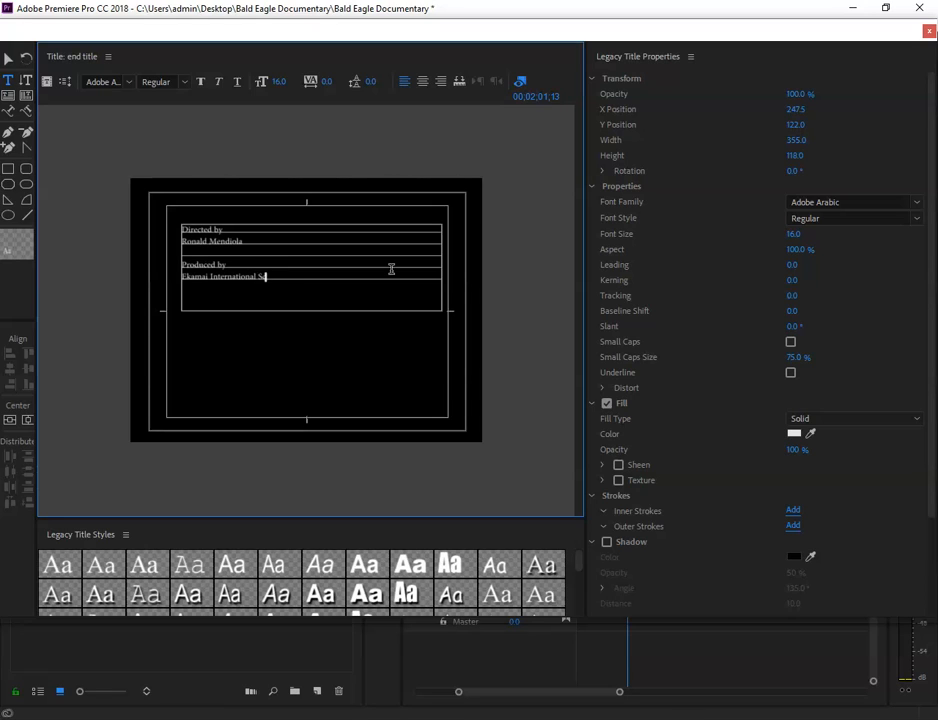
pyautogui.press('Return')
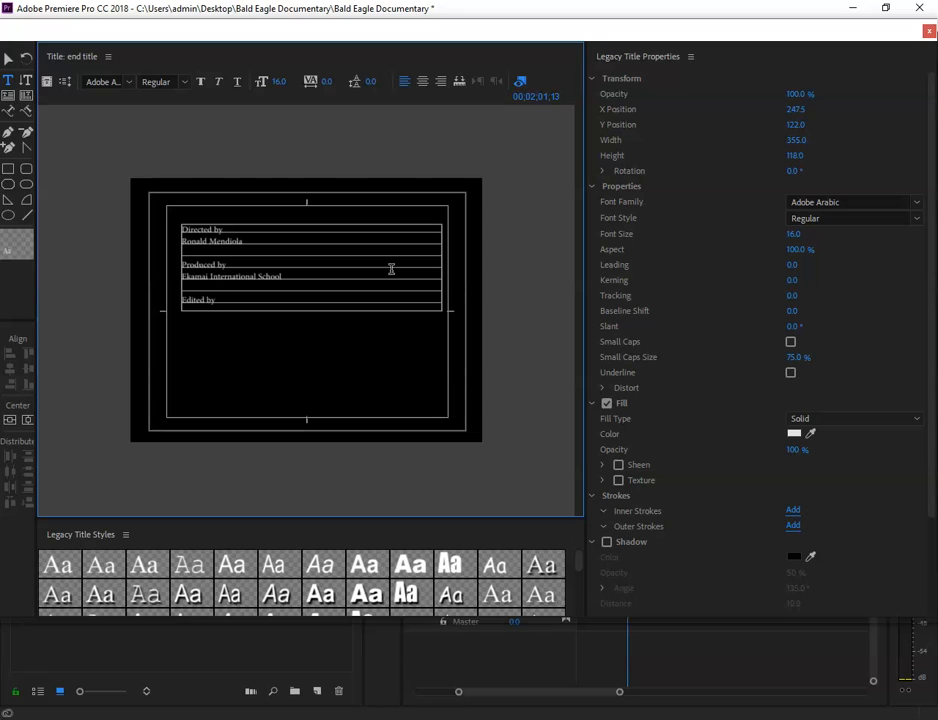
# Extend the credits text box downward to a height of about 239.
pyautogui.click(8, 58)
pyautogui.moveTo(313, 311); pyautogui.dragTo(309, 400)
pyautogui.click(209, 310)
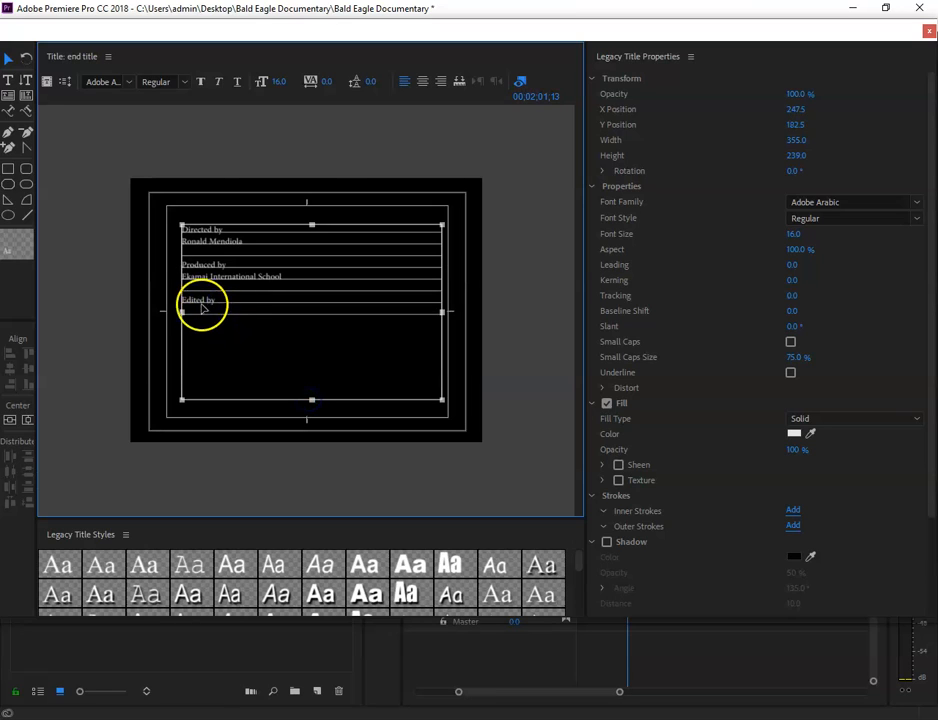
# Add the editor's full name on the line below "Edited by" in the end title, followed by a blank line.
pyautogui.click(8, 80)
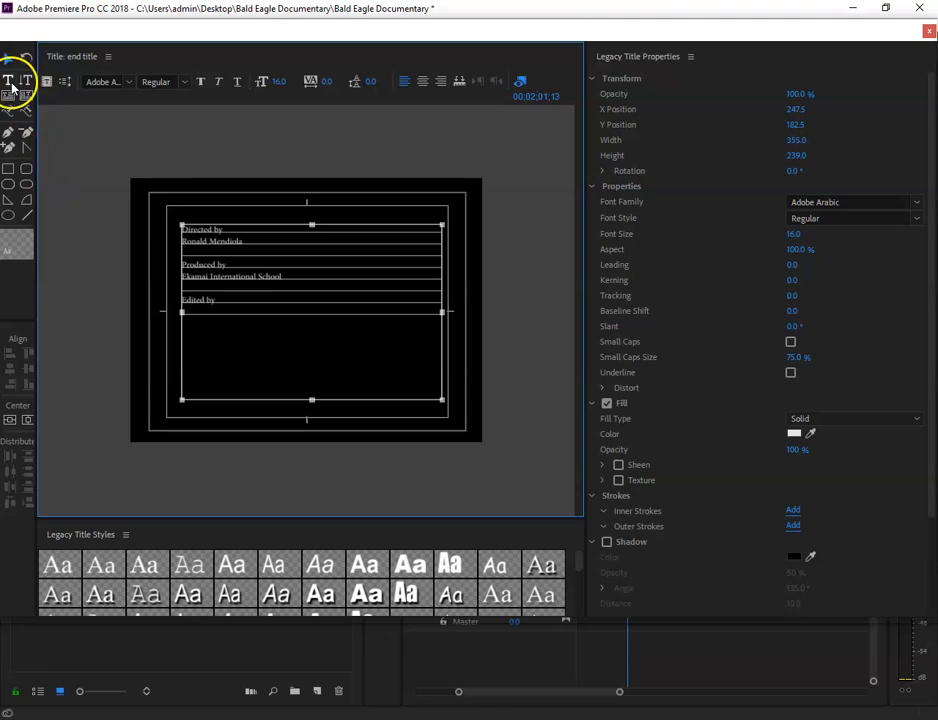
pyautogui.click(218, 300)
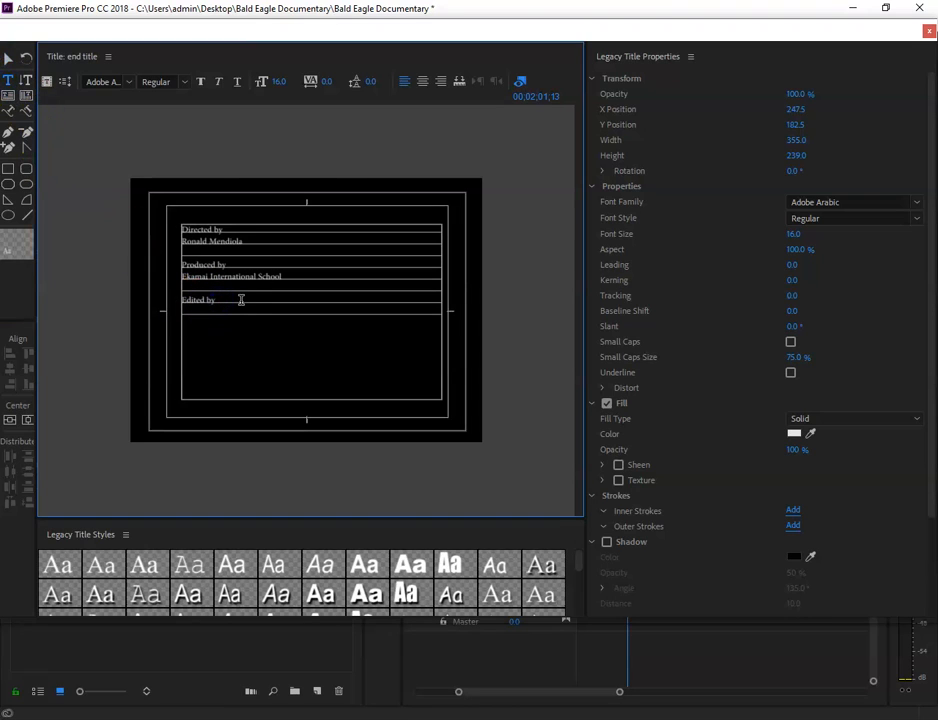
pyautogui.press('Return')
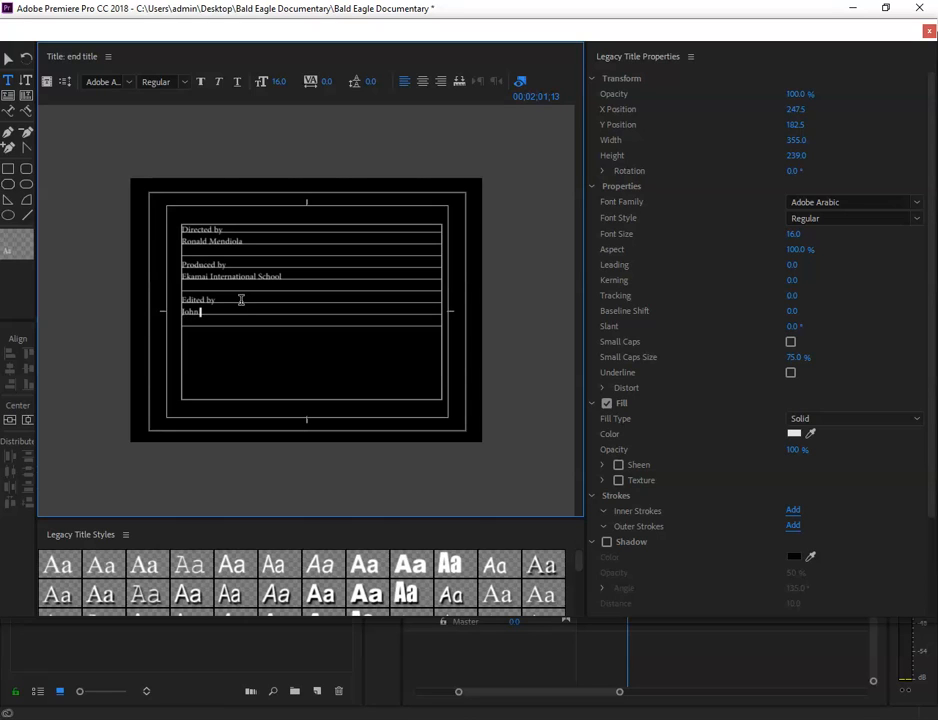
pyautogui.press('Return')
pyautogui.press('Return')
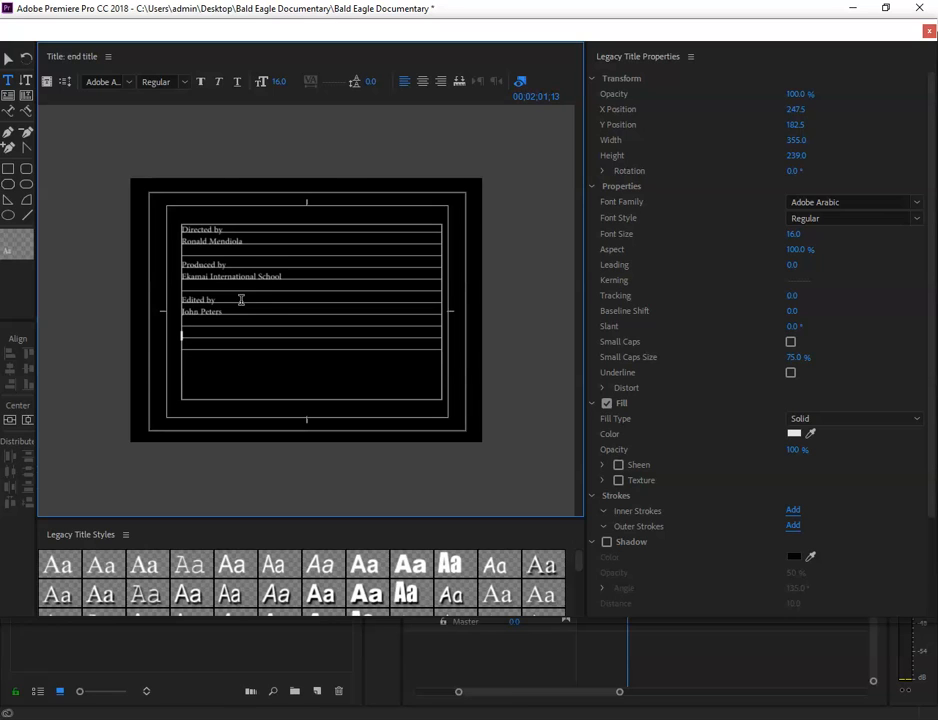
# Save the project and close the end title editor.
pyautogui.click(256, 289)
pyautogui.hotkey('ctrl', 's')
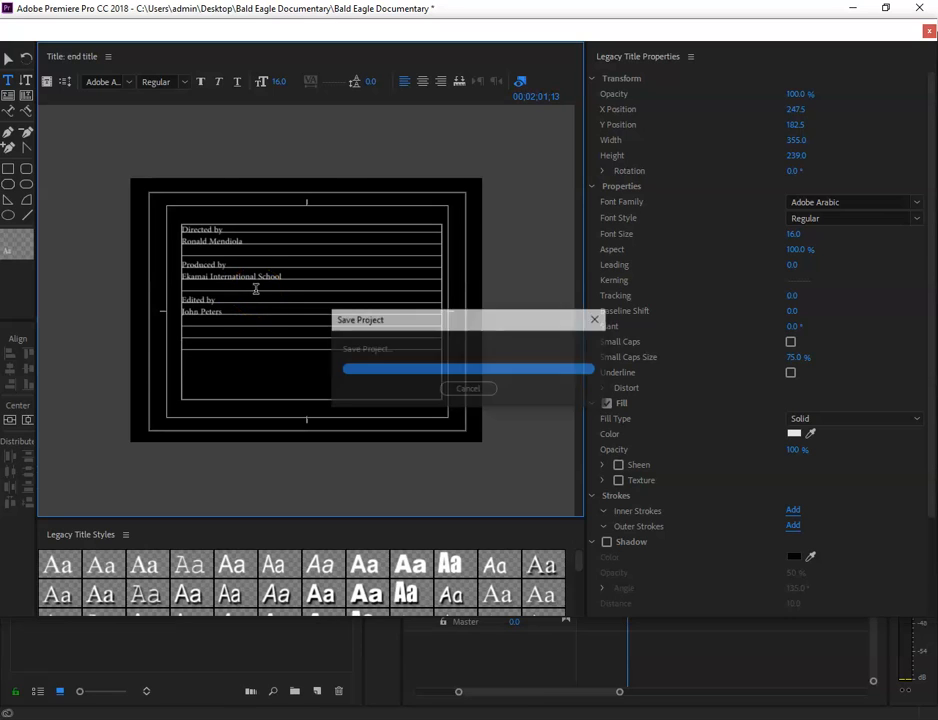
pyautogui.click(271, 292)
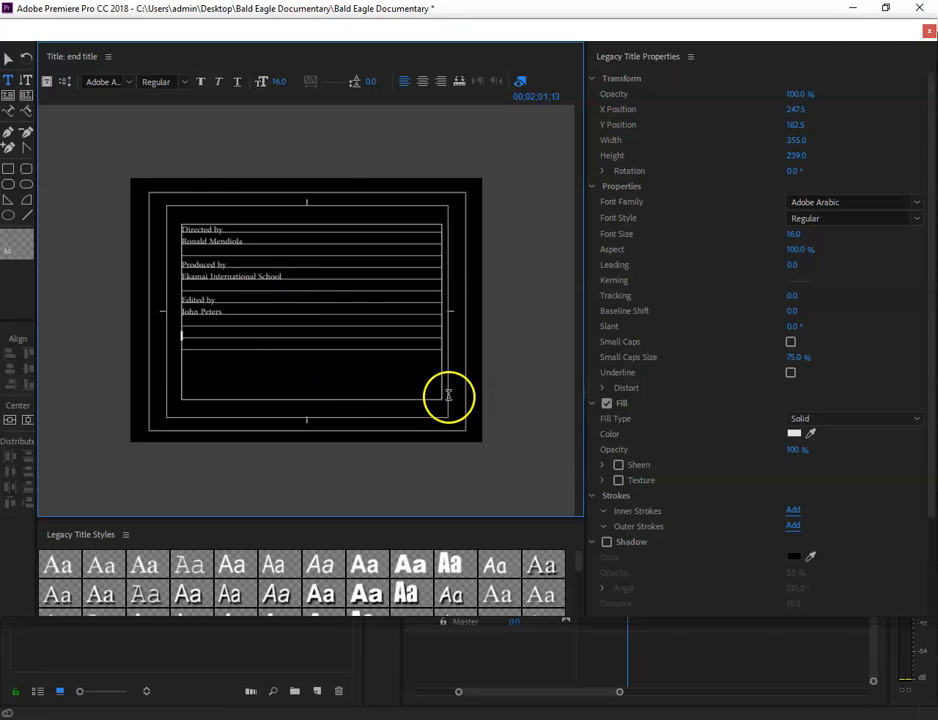
pyautogui.click(928, 32)
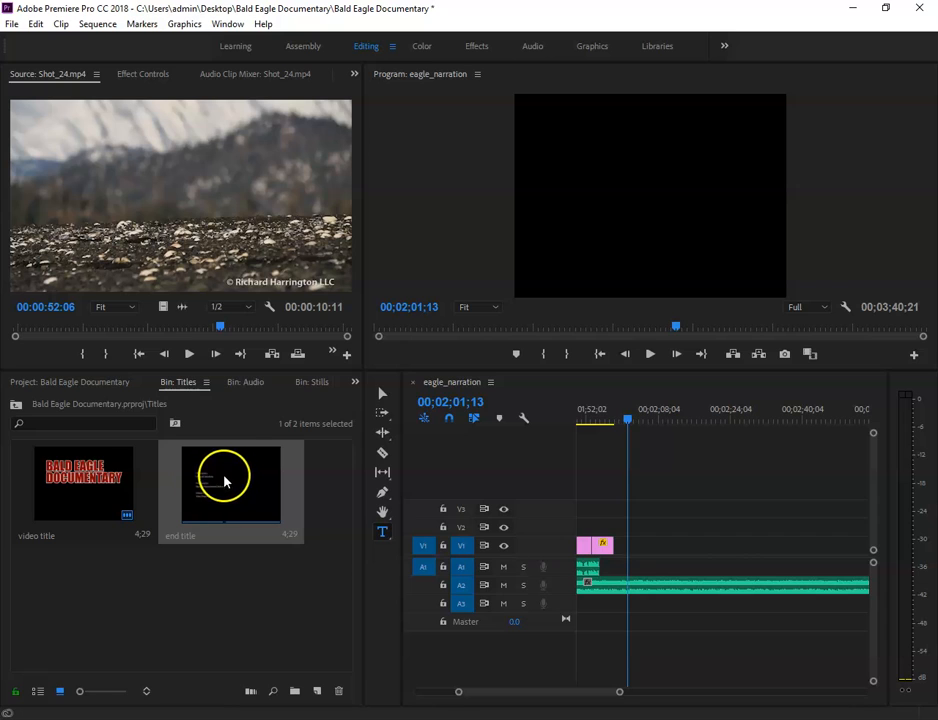
# Place the end title on V1 directly after the last clip and play the sequence across it to preview the roll.
pyautogui.moveTo(237, 473); pyautogui.dragTo(626, 543)
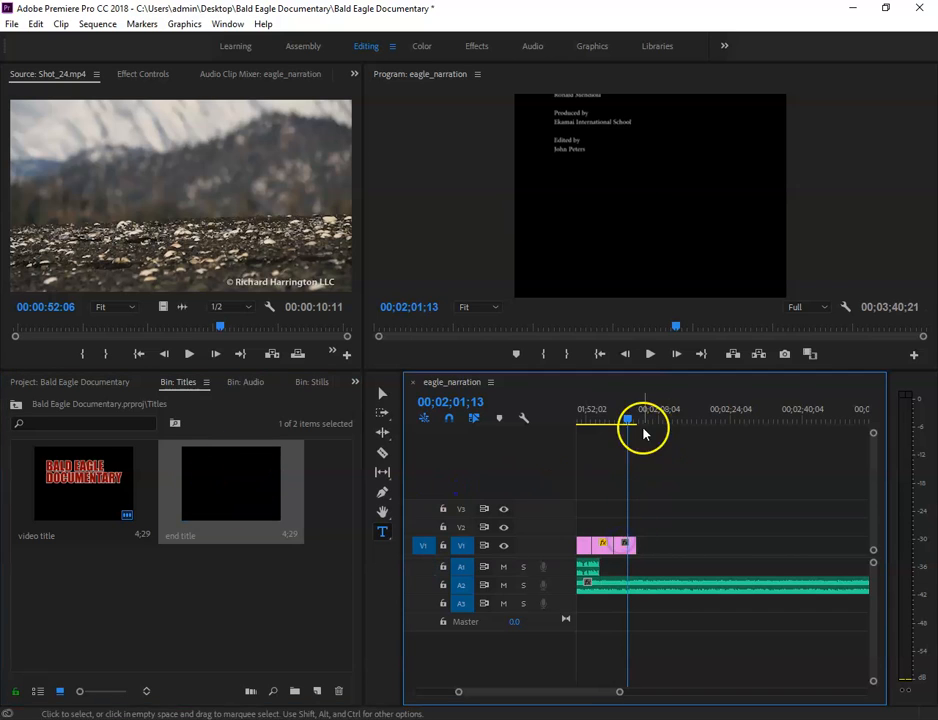
pyautogui.moveTo(628, 417); pyautogui.dragTo(607, 419)
pyautogui.click(651, 354)
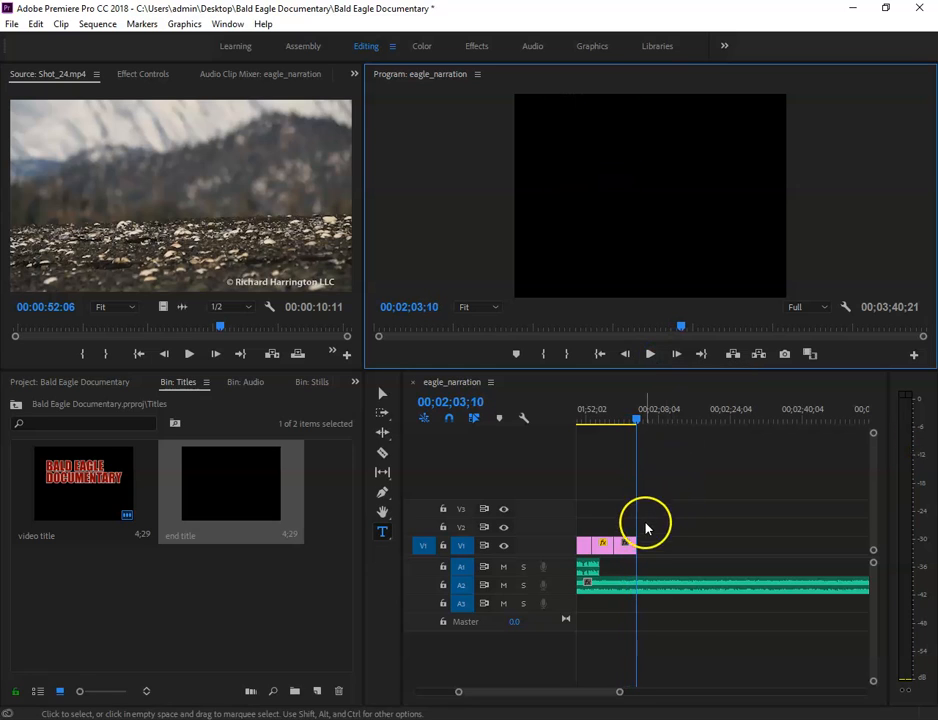
# Lengthen the end title clip on V1 to end at about 00;02;14 and play back the slower credits roll.
pyautogui.moveTo(640, 545); pyautogui.dragTo(685, 551)
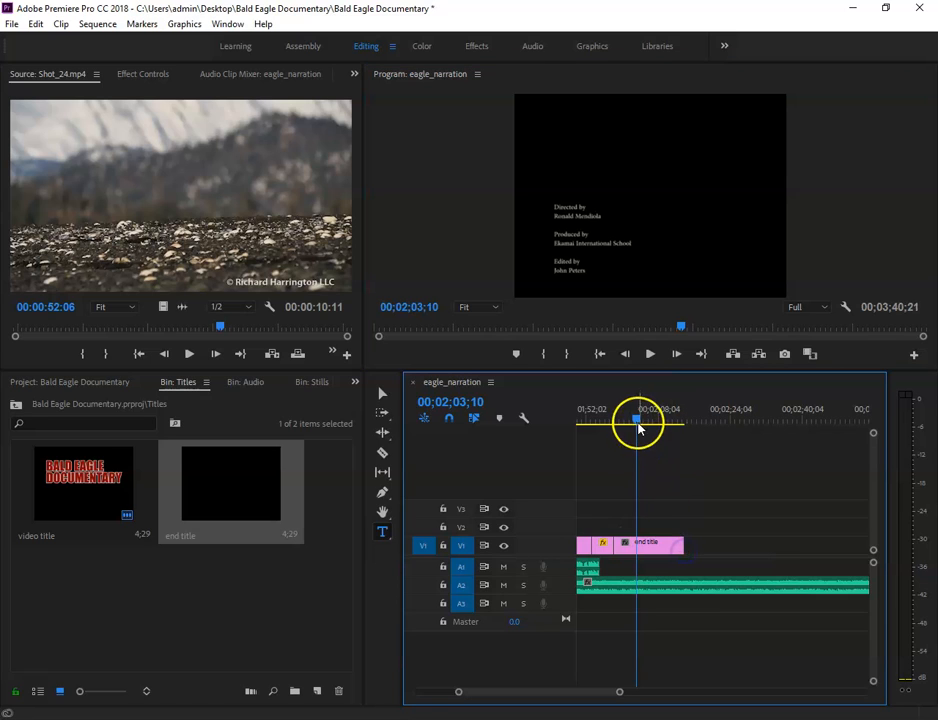
pyautogui.moveTo(639, 419); pyautogui.dragTo(612, 423)
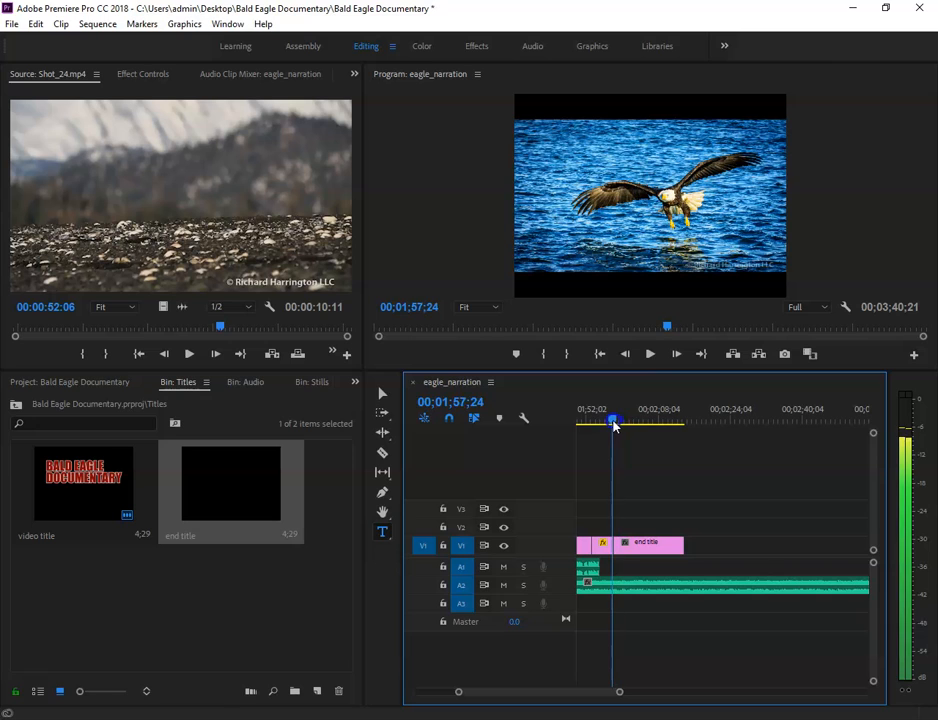
pyautogui.click(651, 354)
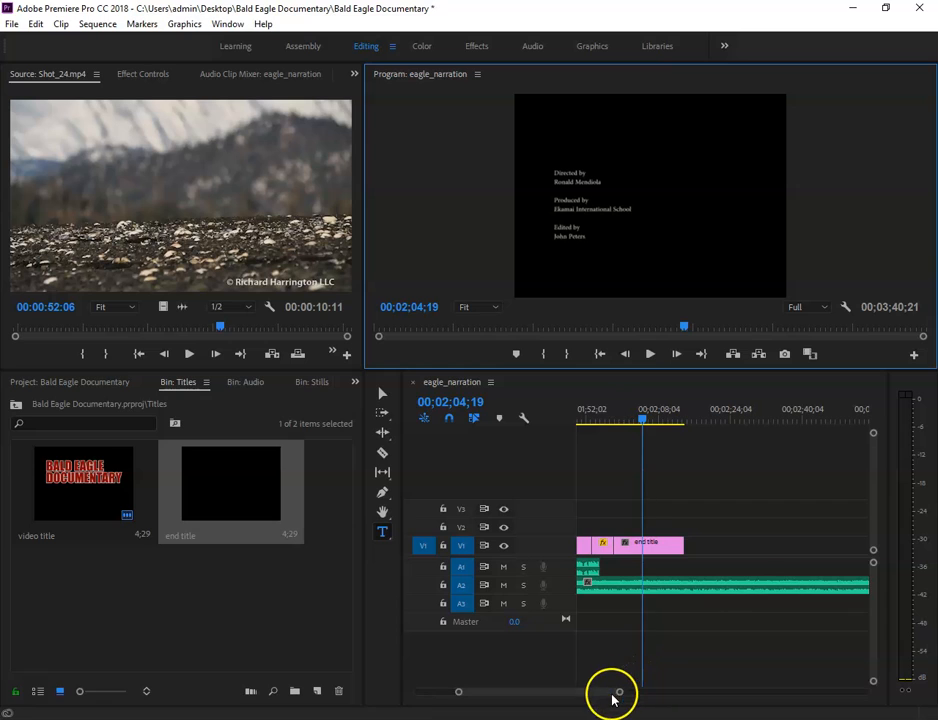
pyautogui.moveTo(604, 697); pyautogui.dragTo(561, 694)
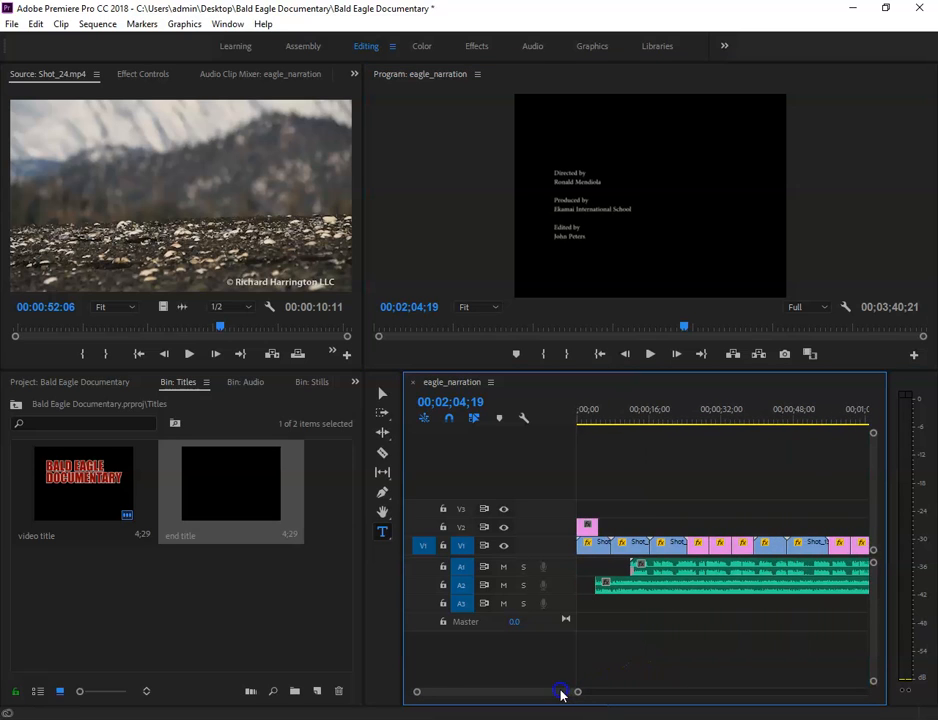
pyautogui.click(650, 356)
pyautogui.click(560, 693)
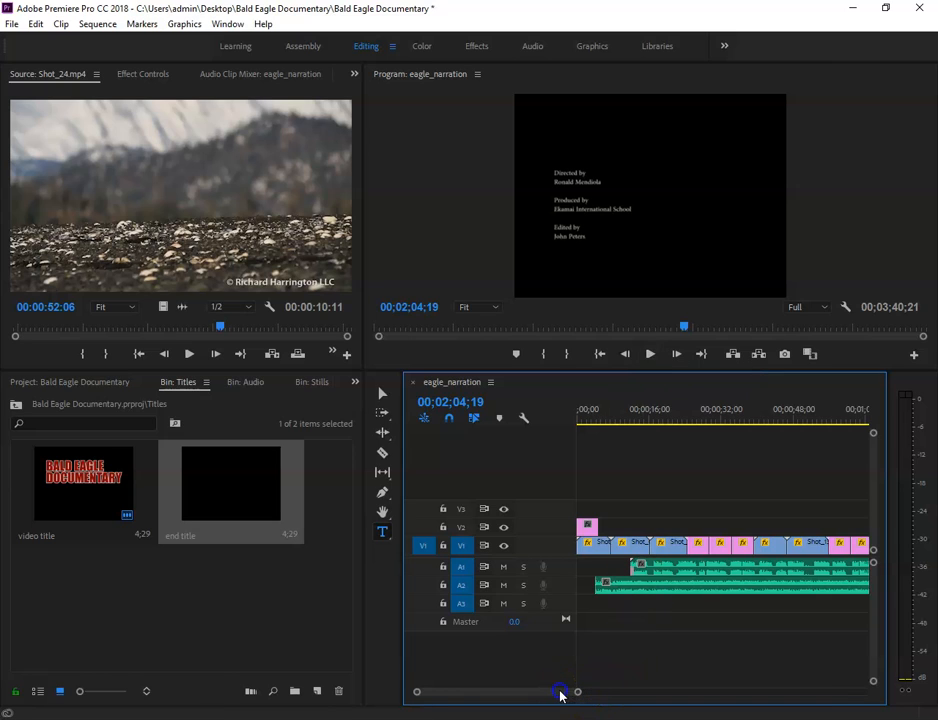
pyautogui.click(632, 493)
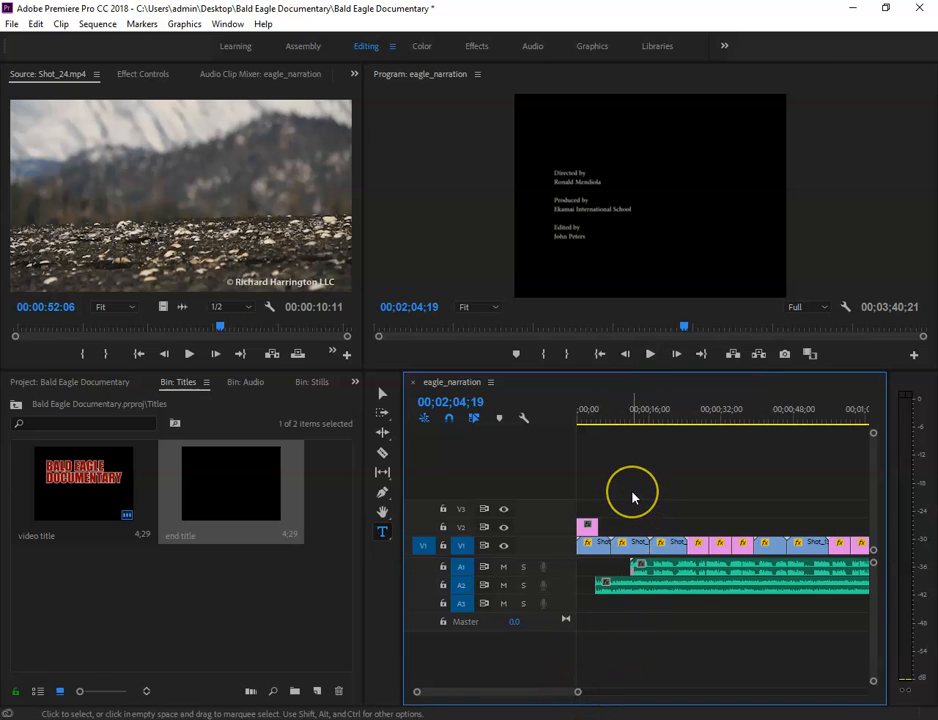